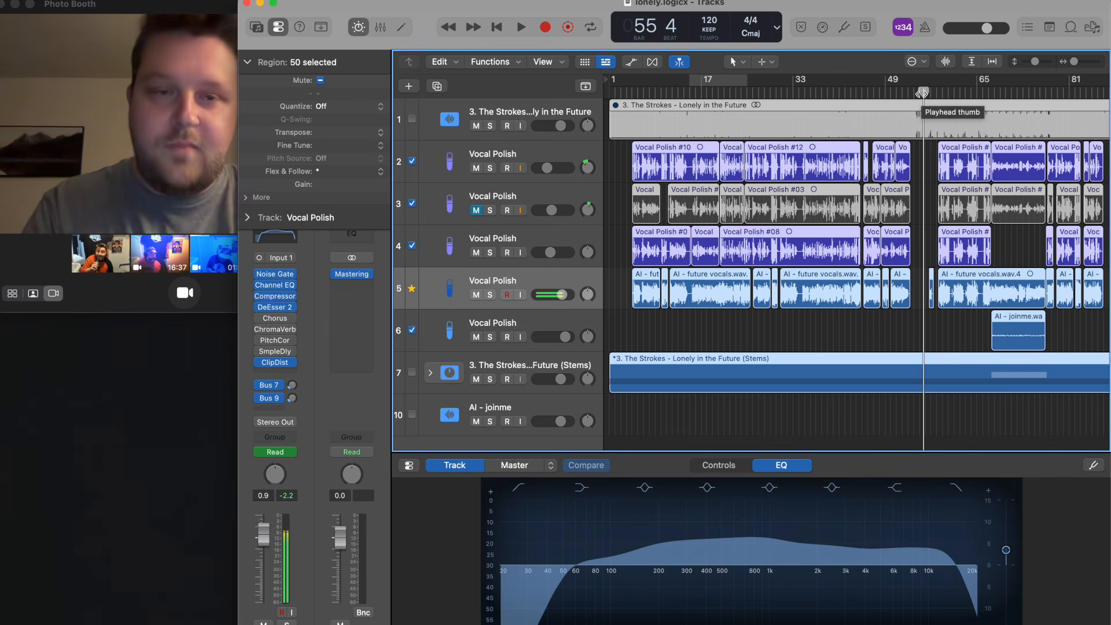
Move the playhead to bar 5, mute the stems track, and play back the vocal tracks
{"action": "left_click_drag", "start_coordinate": [923, 92], "coordinate": [631, 90]}
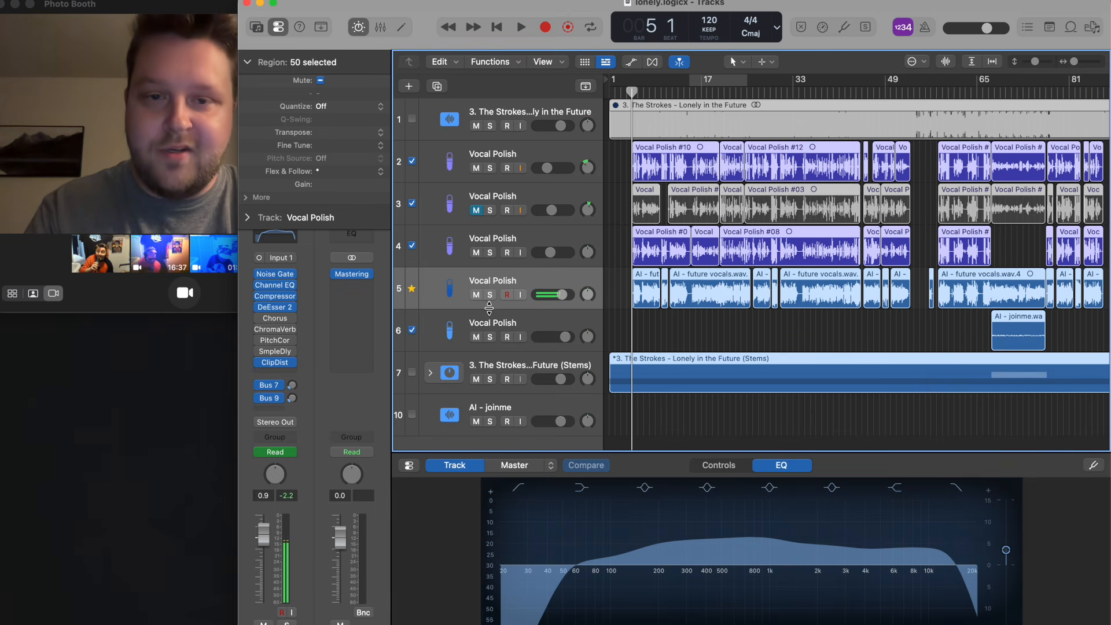
{"action": "left_click", "coordinate": [477, 379]}
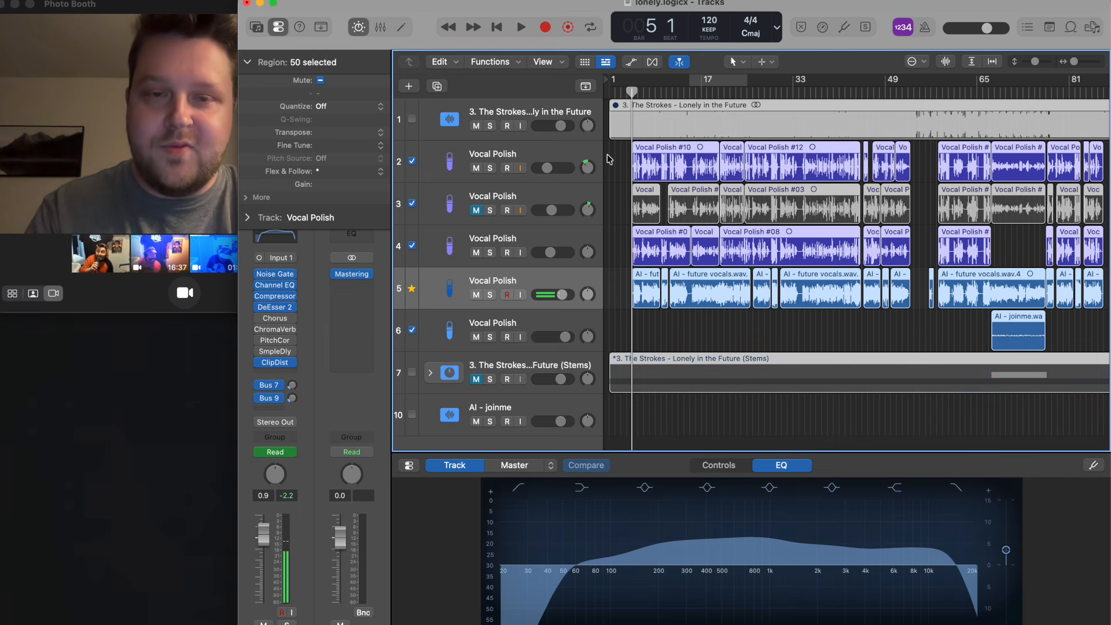
{"action": "key", "text": "space"}
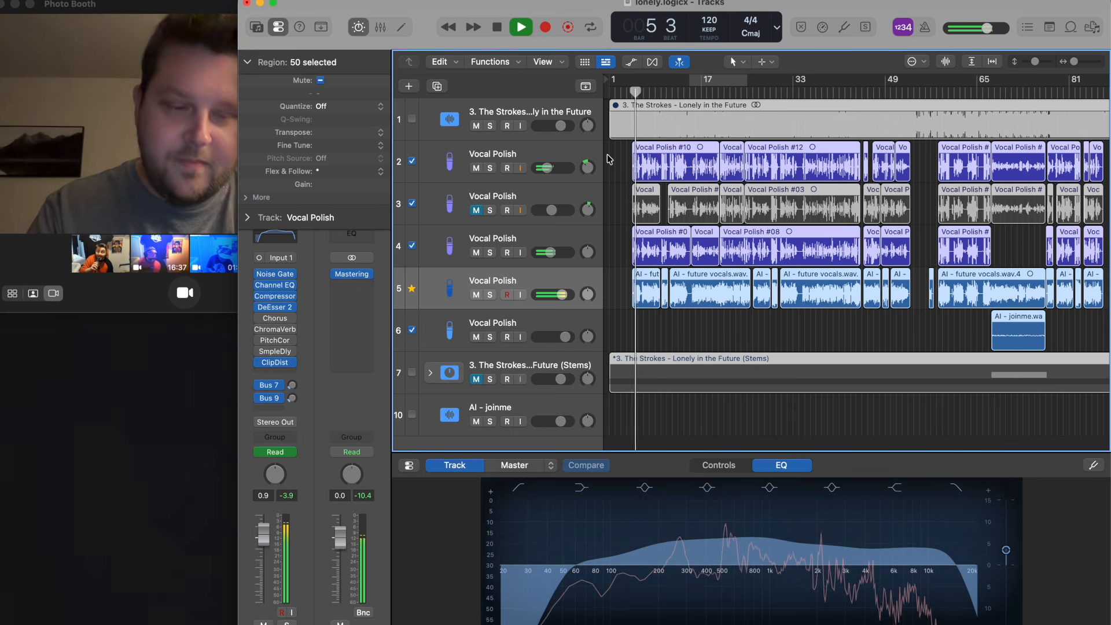
{"action": "left_click", "coordinate": [523, 30]}
{"action": "key", "text": "space"}
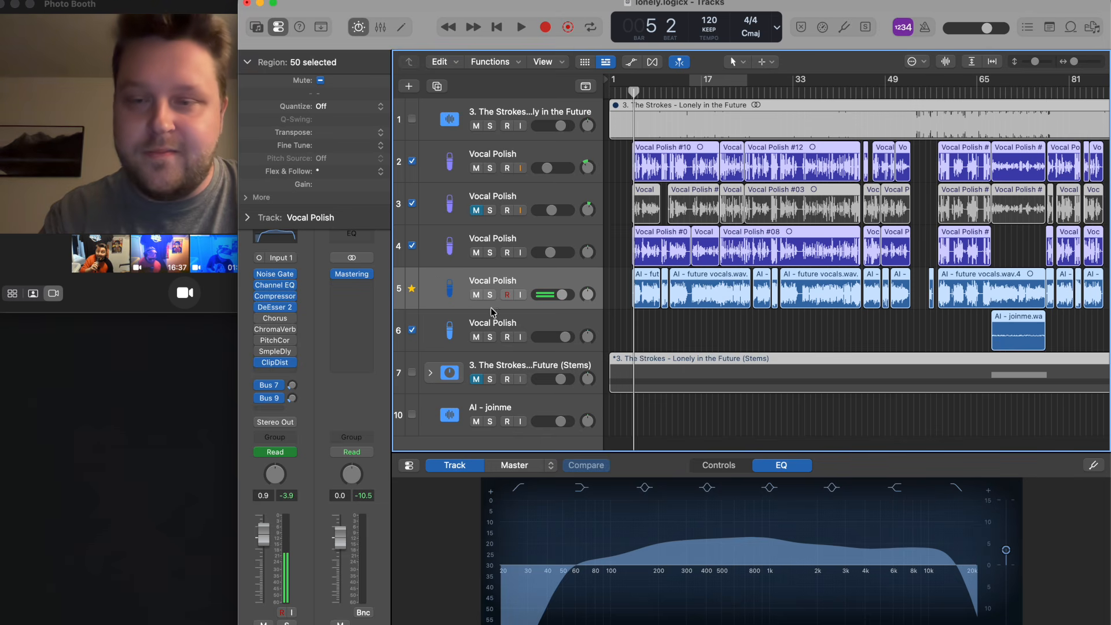
Examine the Noise Gate, Channel EQ, Compressor and DeEsser 2 settings of vocal track 5
{"action": "mouse_move", "coordinate": [266, 277]}
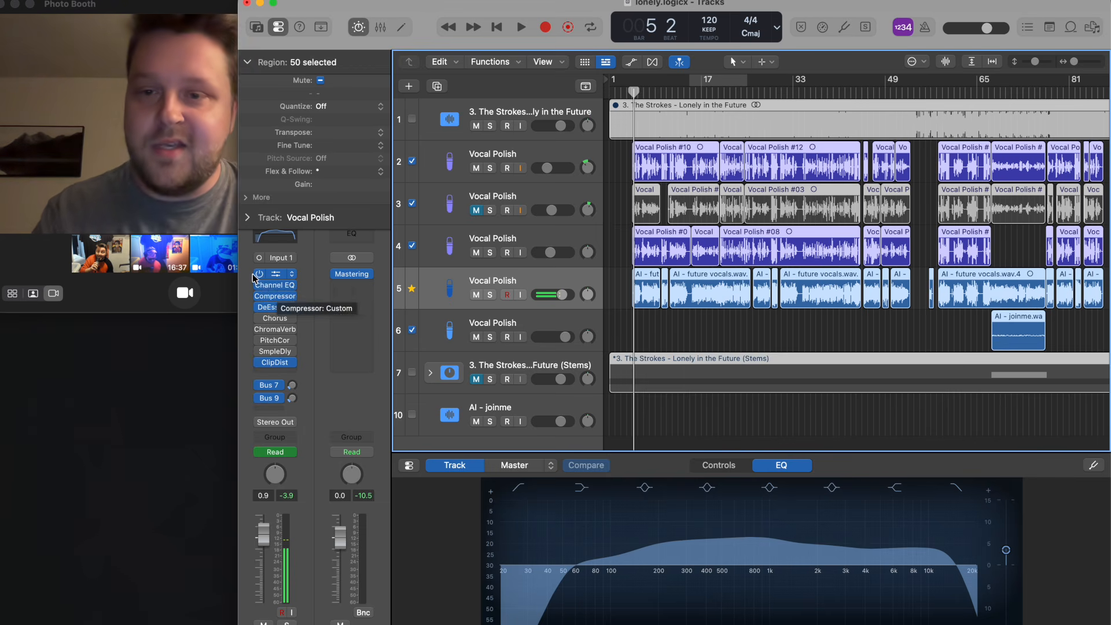
{"action": "left_click", "coordinate": [275, 274]}
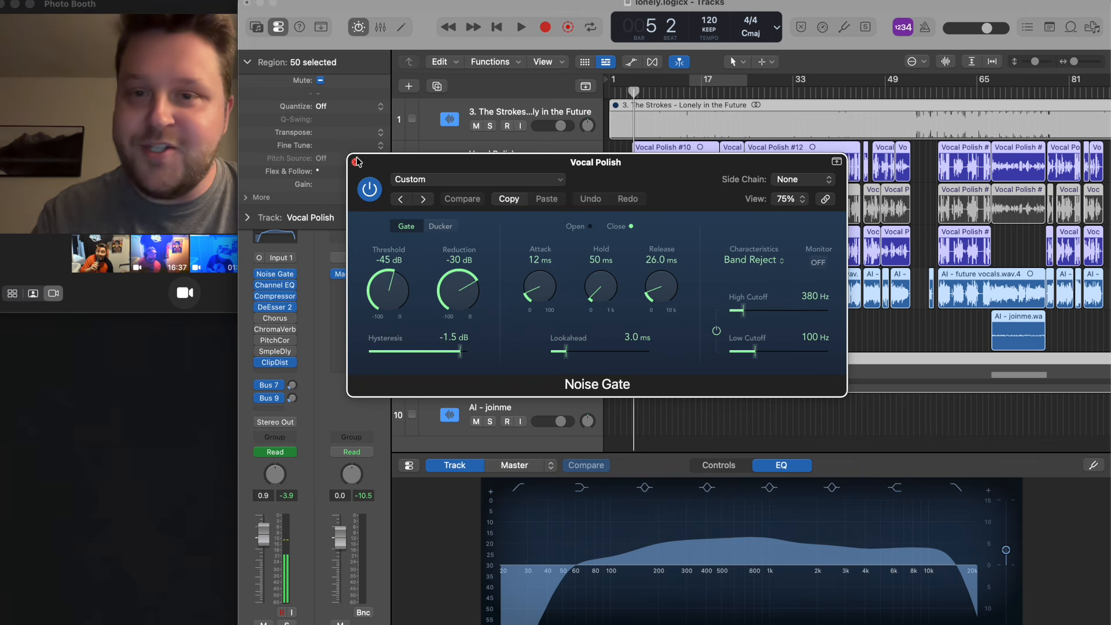
{"action": "left_click", "coordinate": [356, 162]}
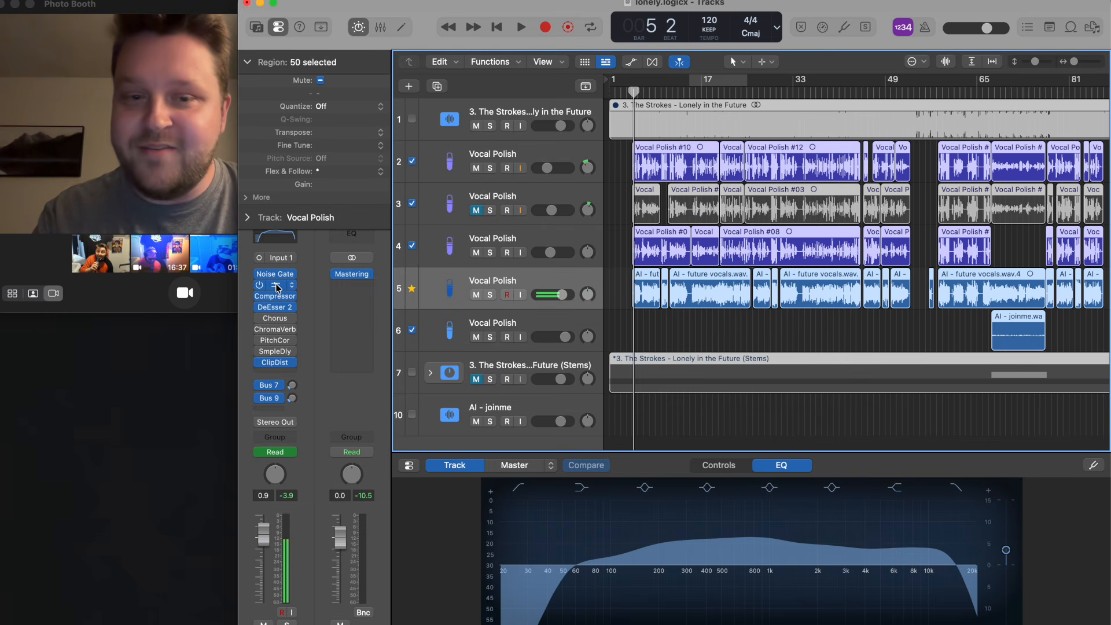
{"action": "left_click", "coordinate": [277, 287]}
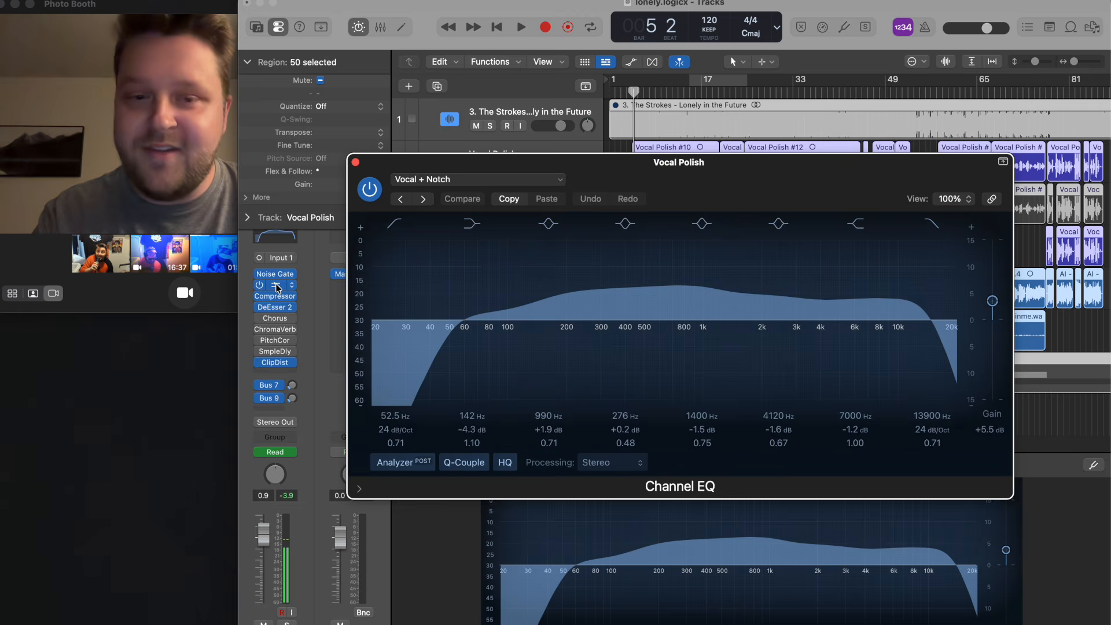
{"action": "left_click", "coordinate": [356, 163]}
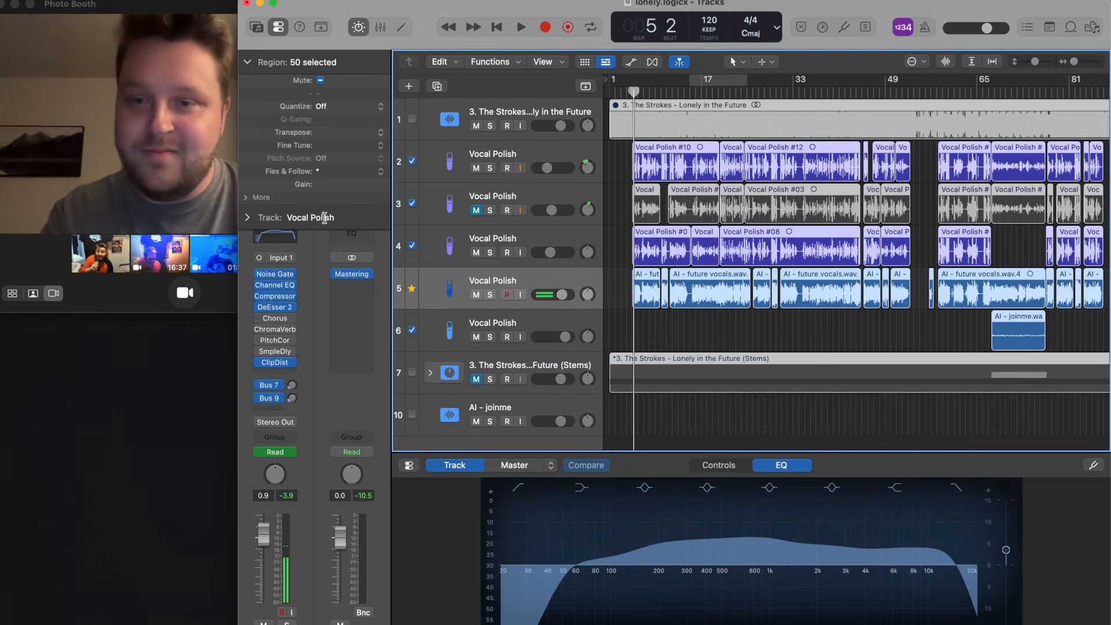
{"action": "left_click", "coordinate": [276, 297]}
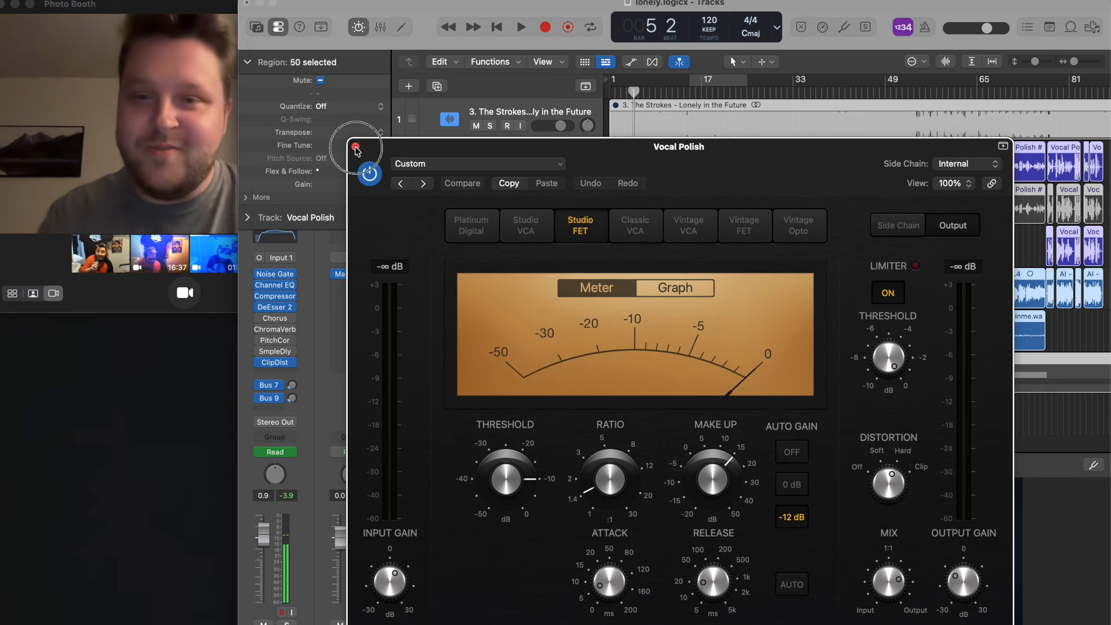
{"action": "left_click", "coordinate": [356, 147]}
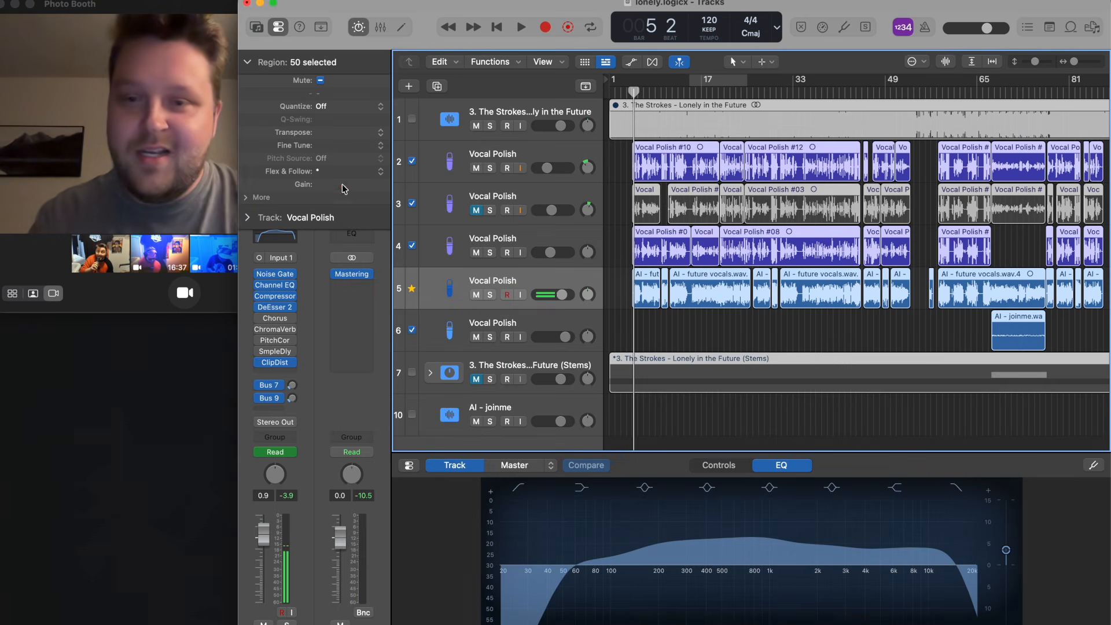
{"action": "left_click", "coordinate": [277, 311]}
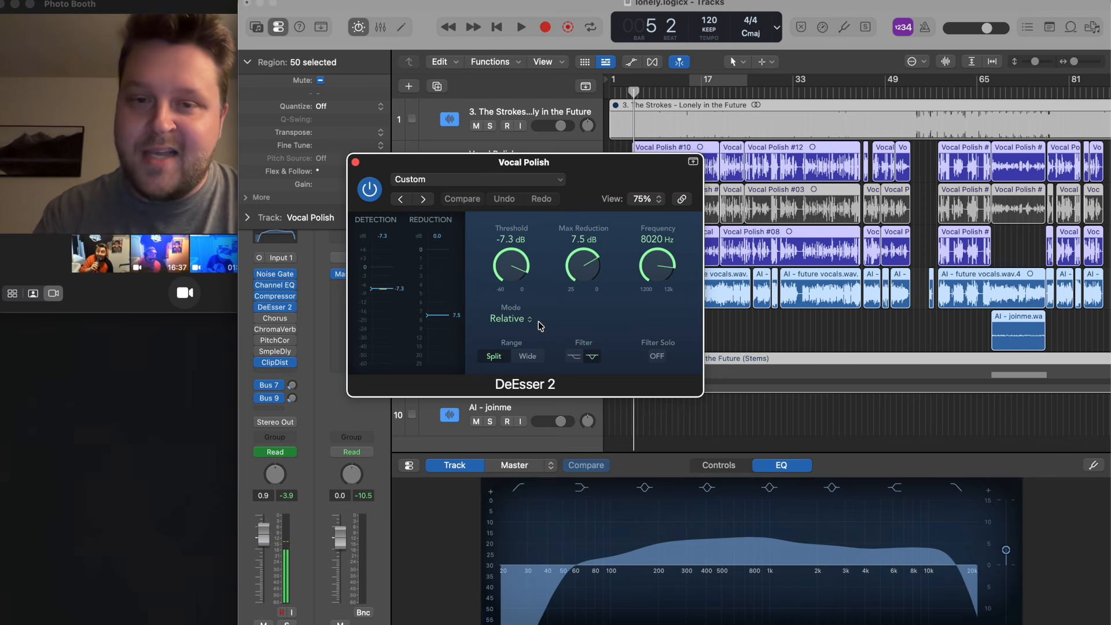
{"action": "left_click", "coordinate": [356, 164]}
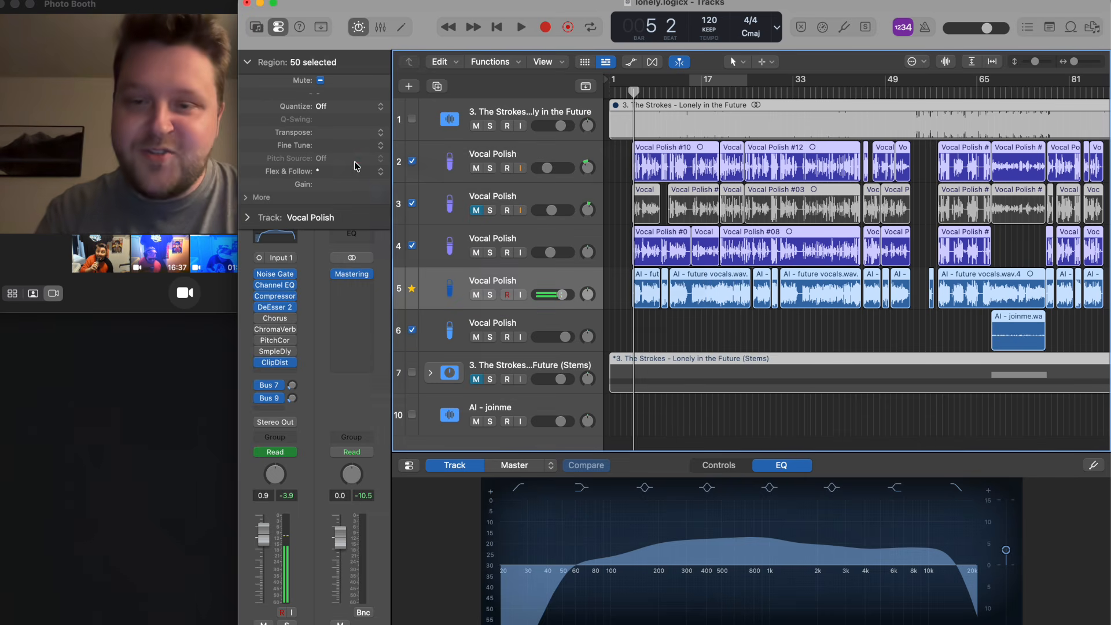
Enable Chorus, ChromaVerb, PitchCor and SmpleDly on vocal track 5, setting Pitch Correction's response to 0 ms and tolerance to 0 cents
{"action": "left_click", "coordinate": [260, 336]}
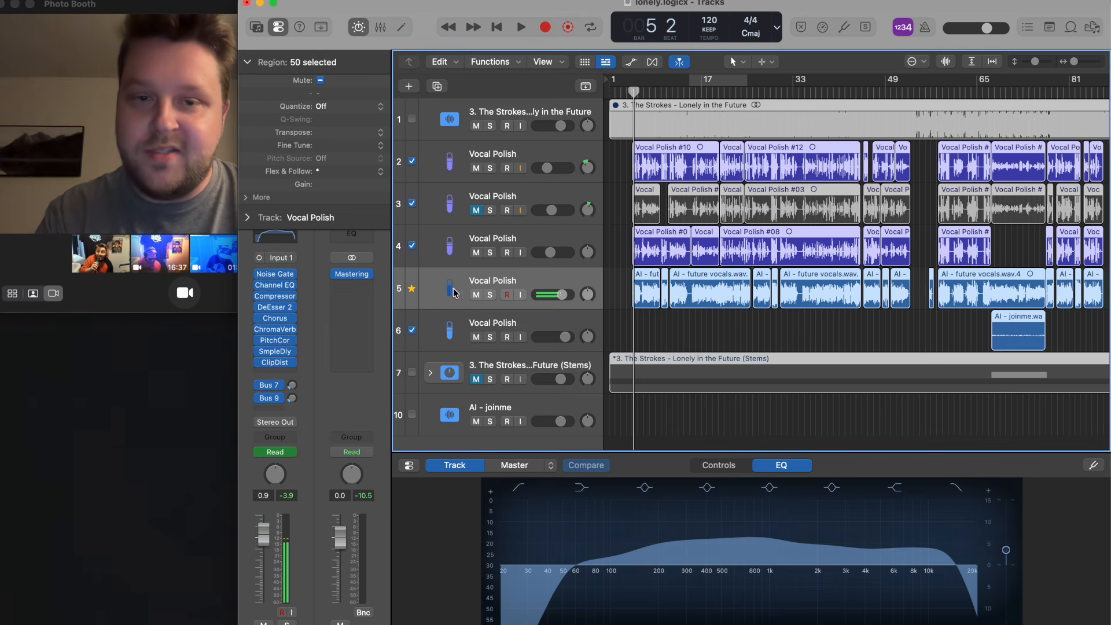
{"action": "key", "text": "space"}
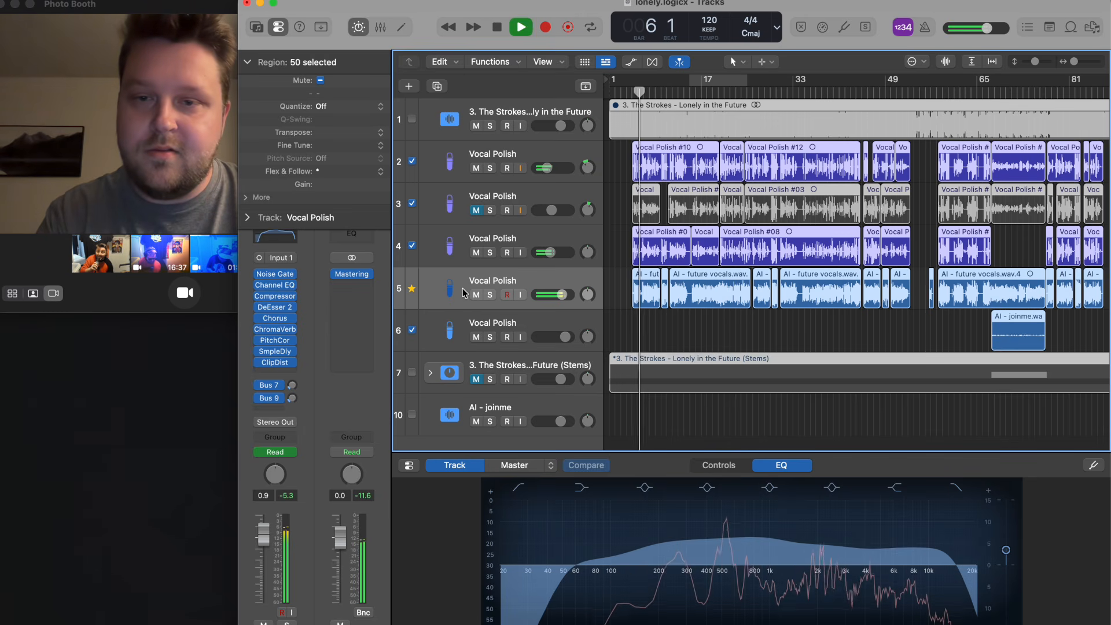
{"action": "left_click", "coordinate": [276, 340]}
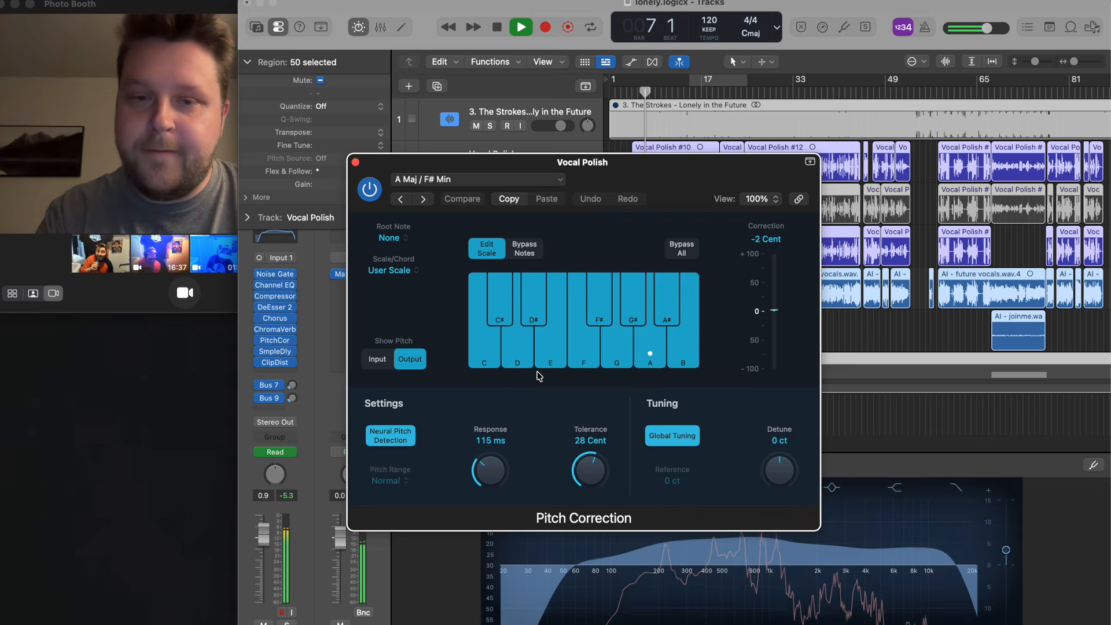
{"action": "left_click_drag", "start_coordinate": [490, 470], "coordinate": [494, 499]}
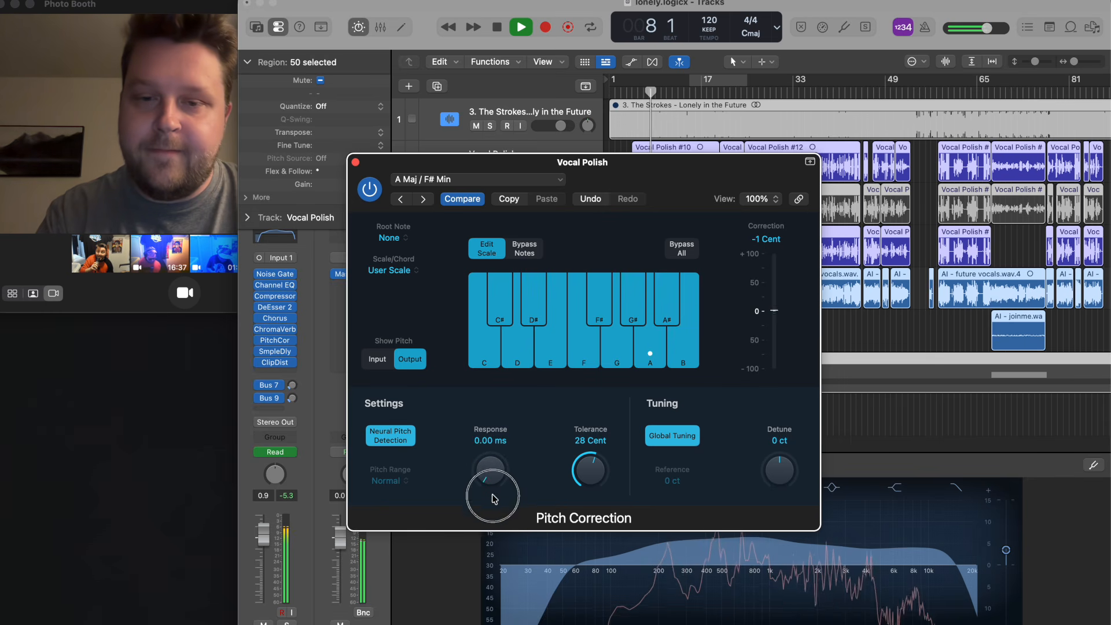
{"action": "left_click_drag", "start_coordinate": [588, 467], "coordinate": [589, 492]}
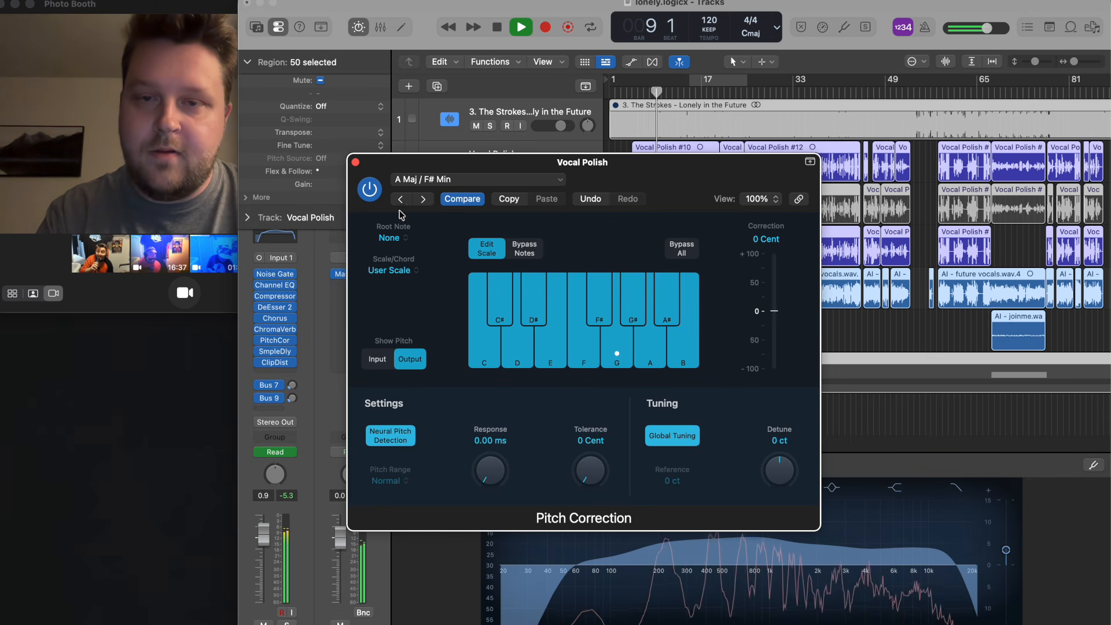
{"action": "left_click", "coordinate": [356, 163]}
{"action": "key", "text": "space"}
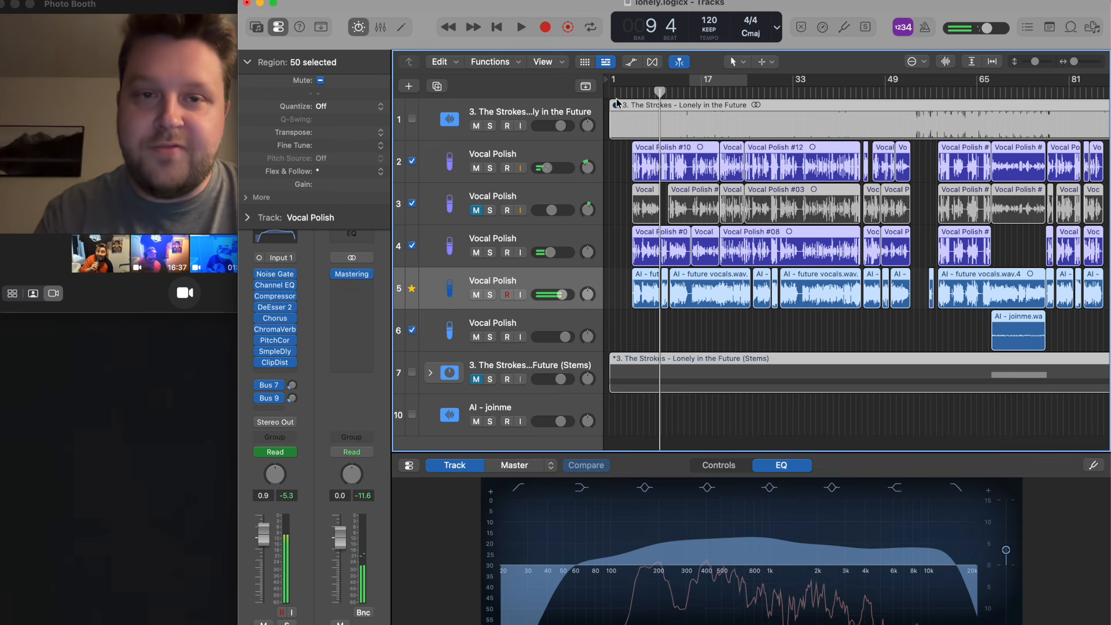
Set Pitch Correction on vocal track 5 to the Chromatic Scale and audition the vocals from bar 5
{"action": "left_click", "coordinate": [632, 91]}
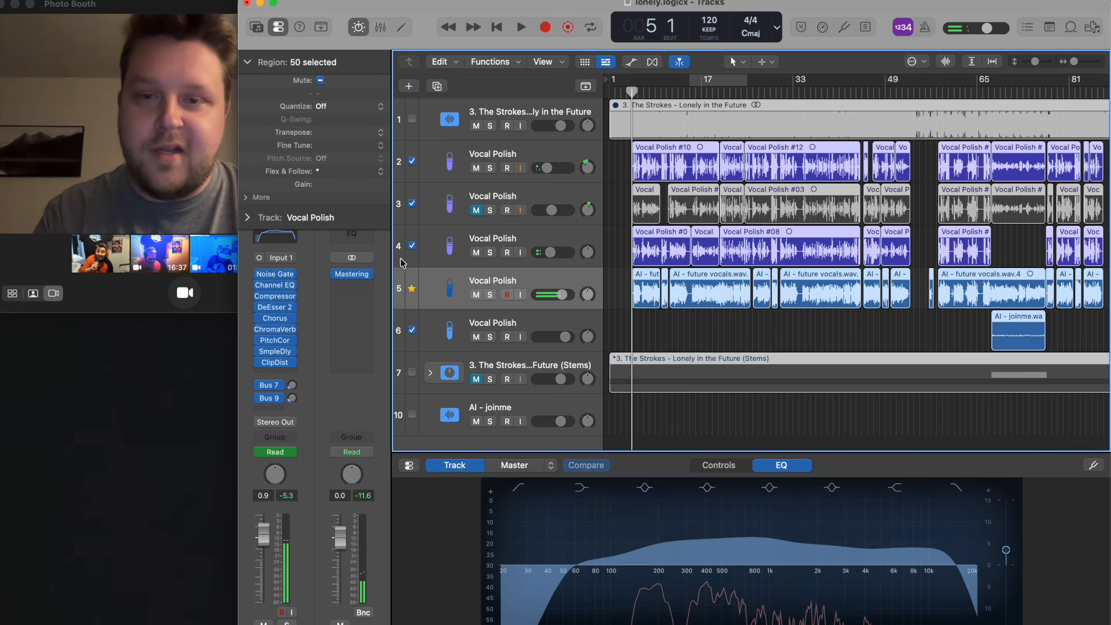
{"action": "left_click", "coordinate": [276, 343]}
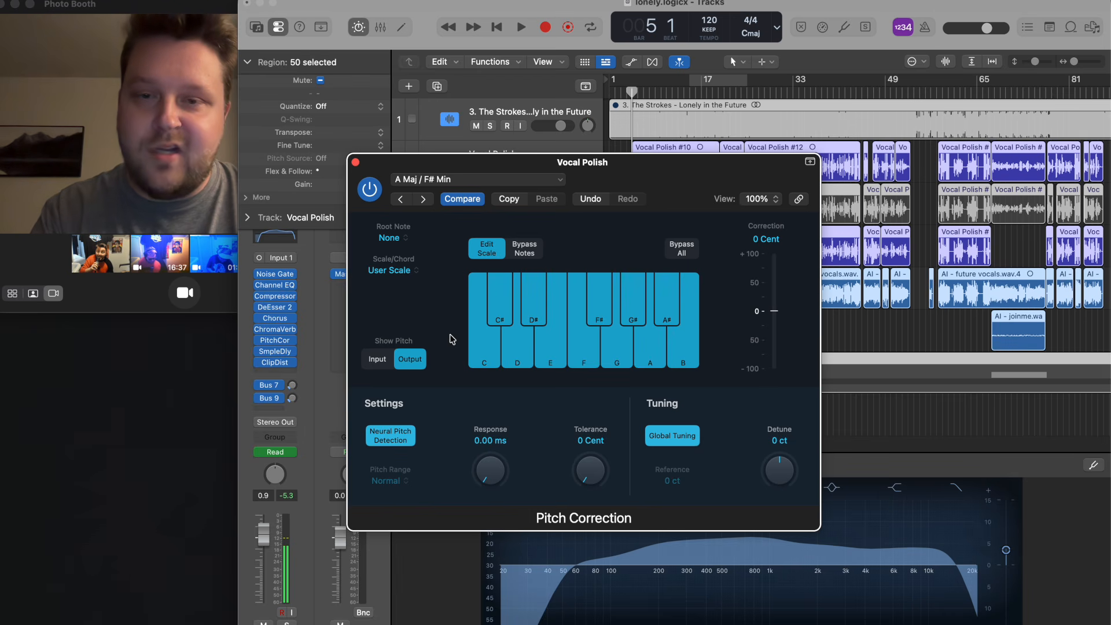
{"action": "left_click", "coordinate": [399, 270]}
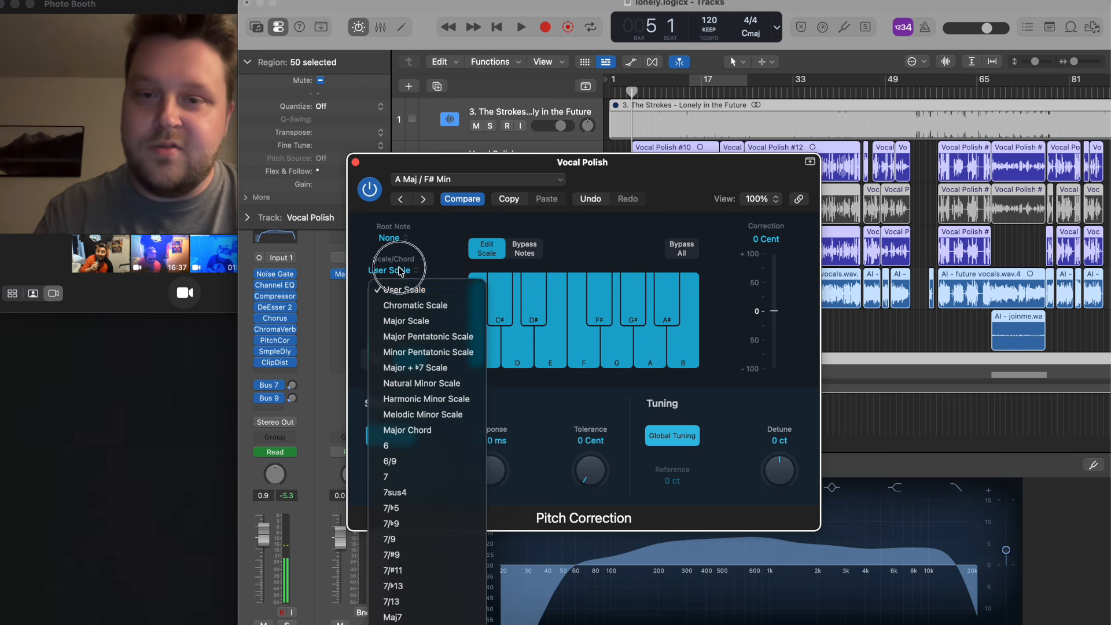
{"action": "left_click", "coordinate": [403, 305]}
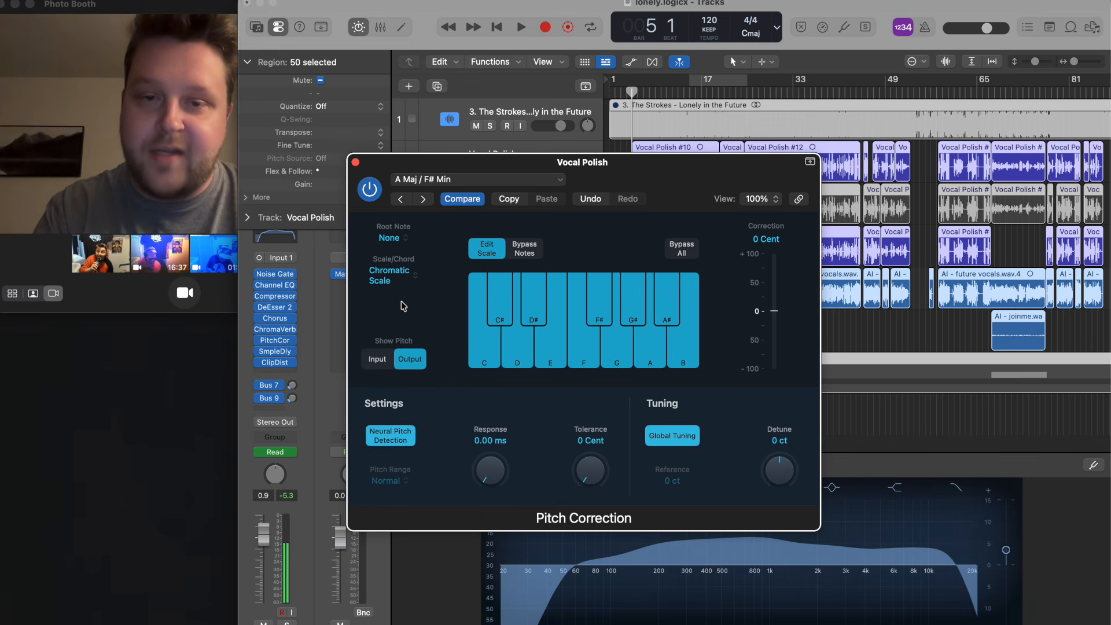
{"action": "left_click", "coordinate": [355, 162]}
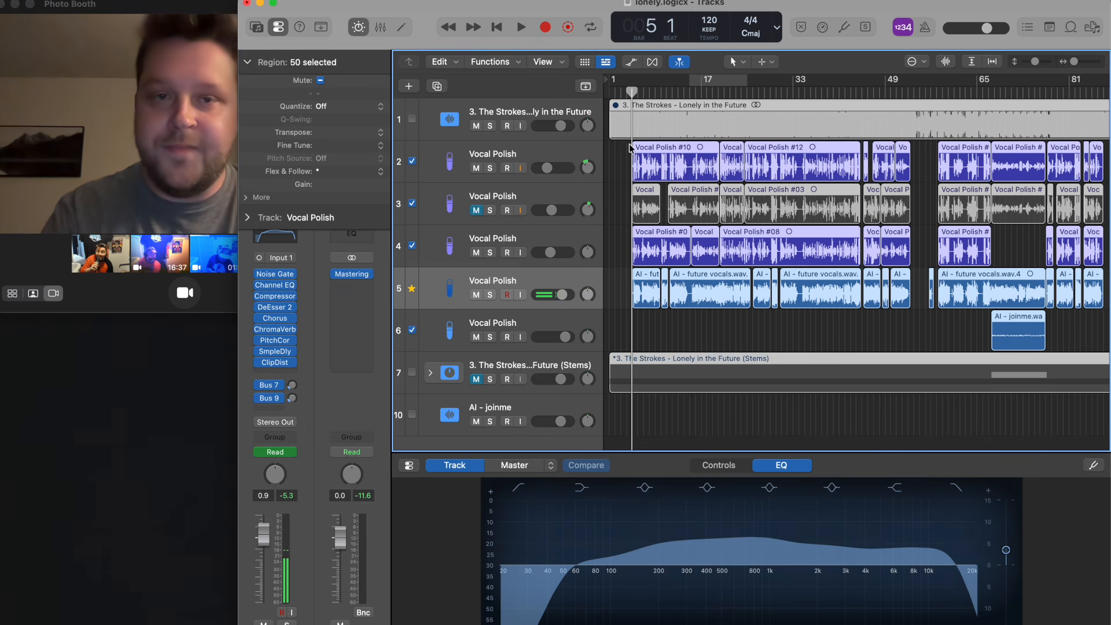
{"action": "key", "text": "space"}
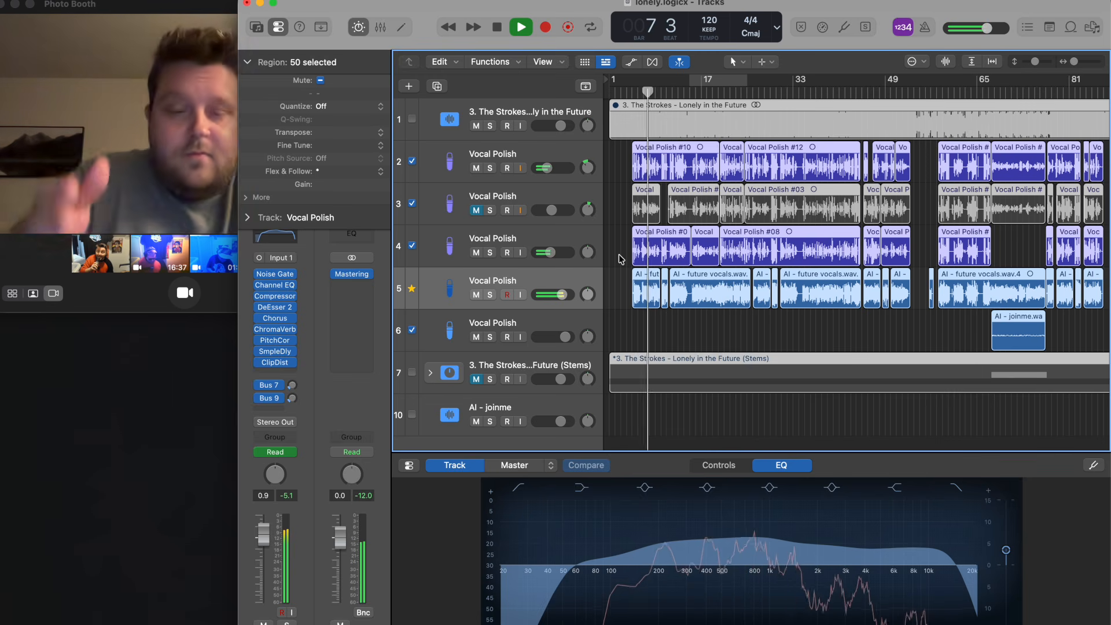
{"action": "key", "text": "space"}
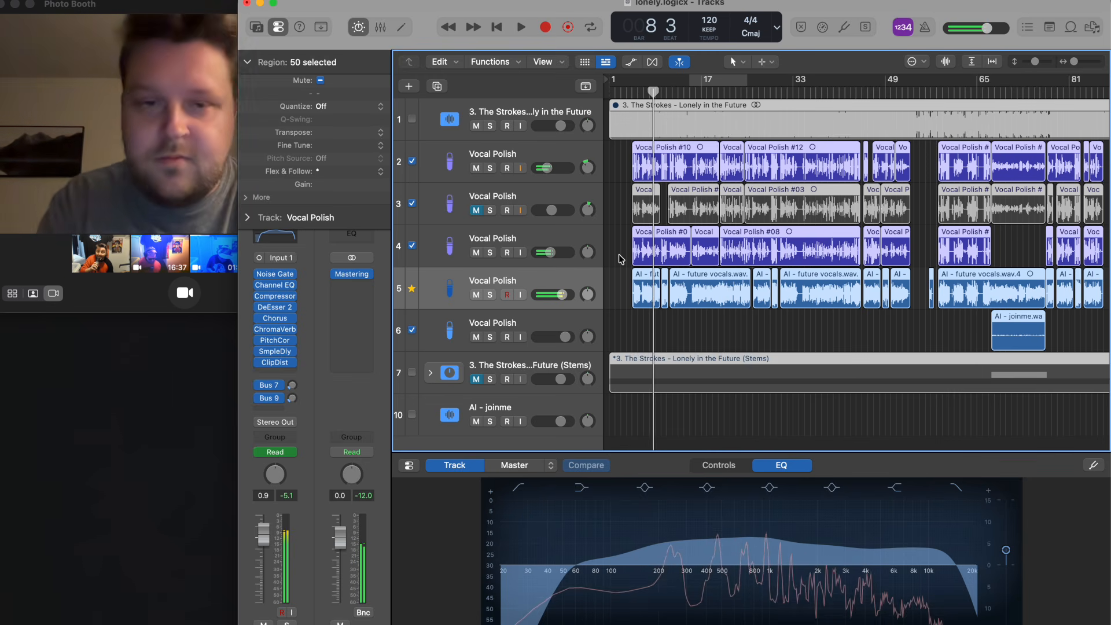
Bypass the ClipDist plug-in on vocal track 5 and play the vocals from bar 5
{"action": "mouse_move", "coordinate": [262, 363]}
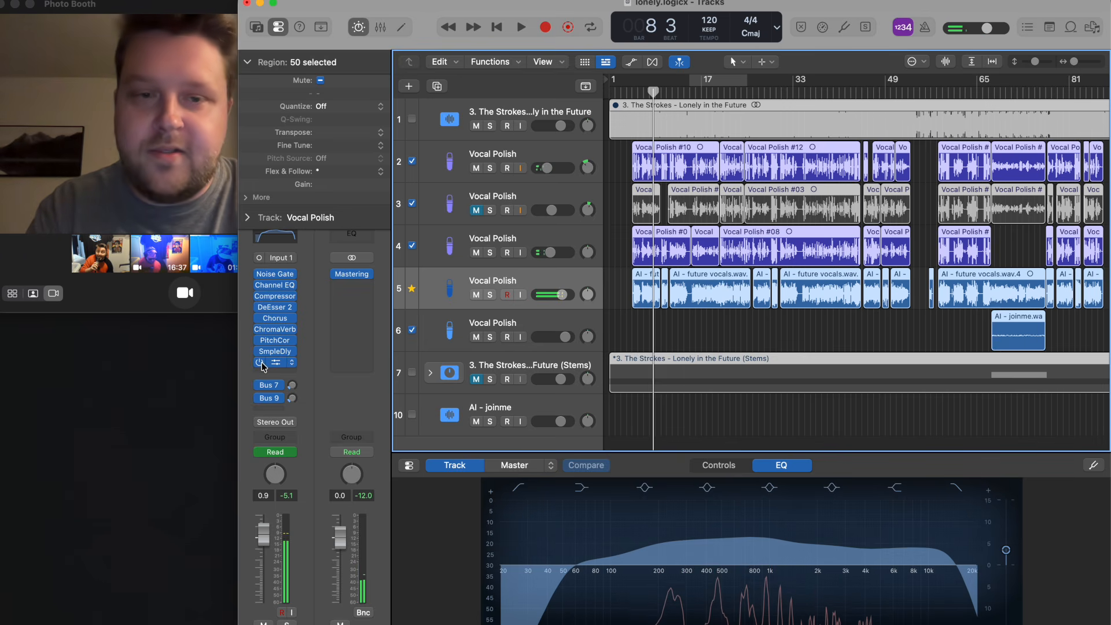
{"action": "left_click", "coordinate": [634, 91]}
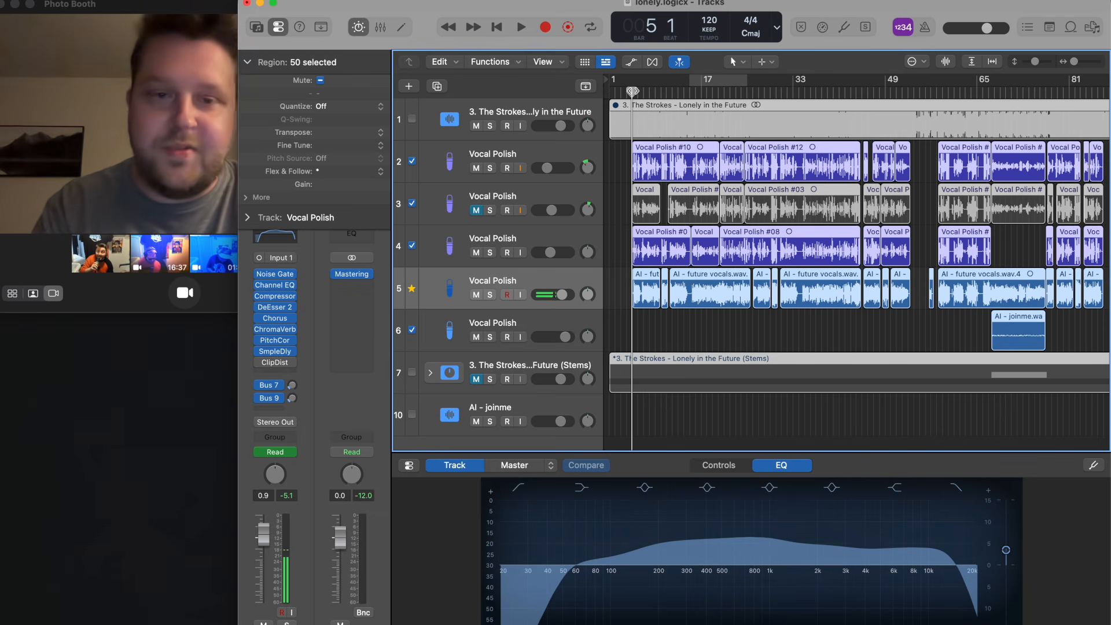
{"action": "key", "text": "space"}
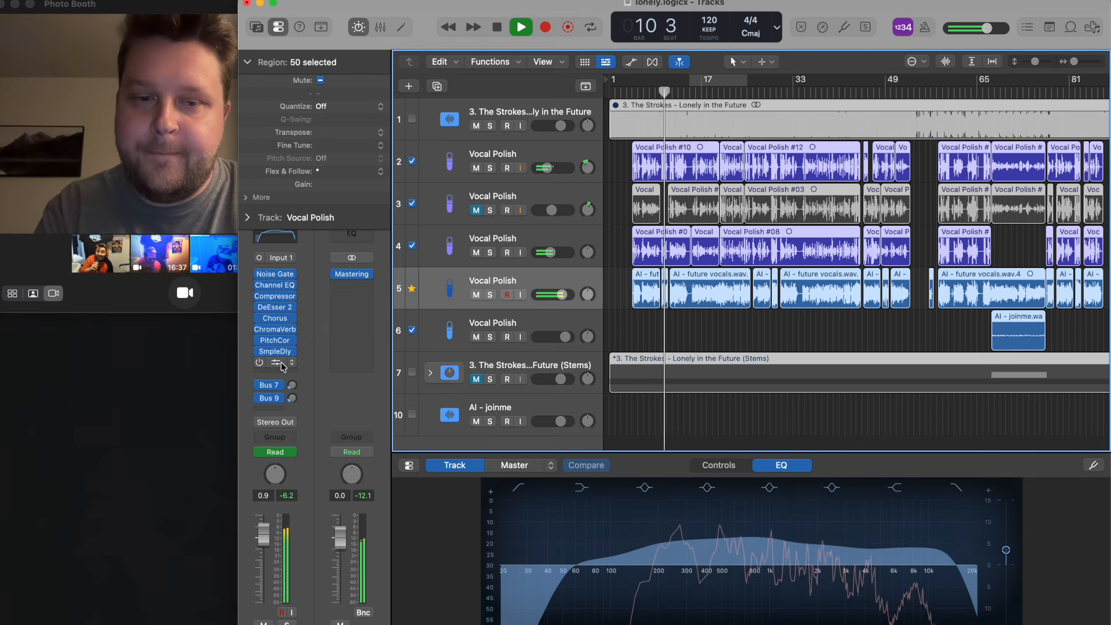
{"action": "key", "text": "space"}
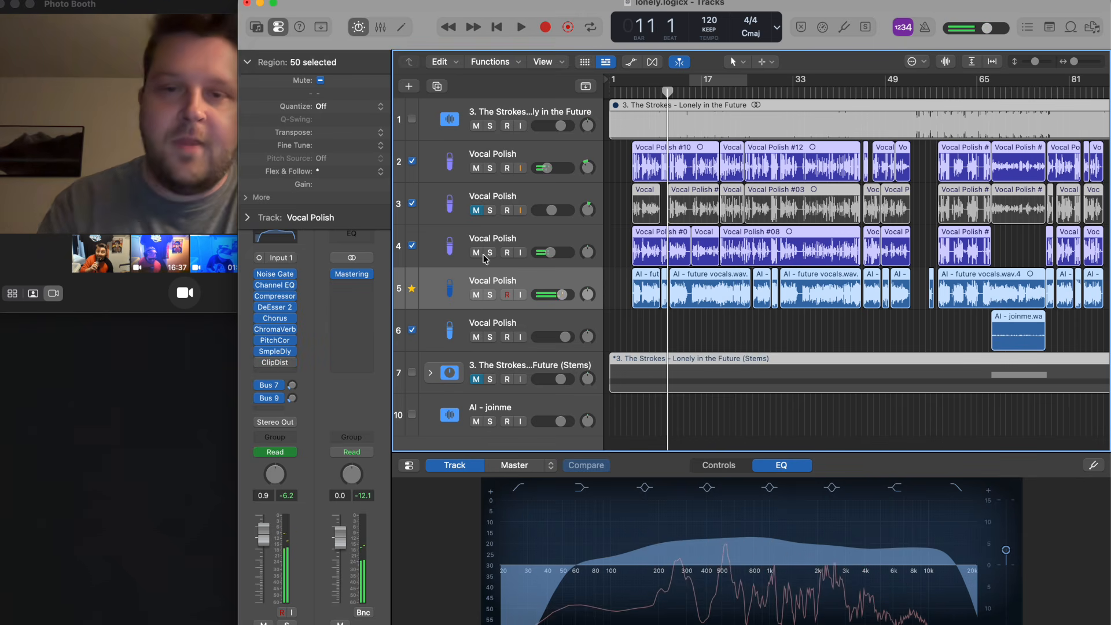
Mute vocal track 5 and play vocal tracks 2 and 4 alone from bar 5
{"action": "left_click", "coordinate": [476, 296]}
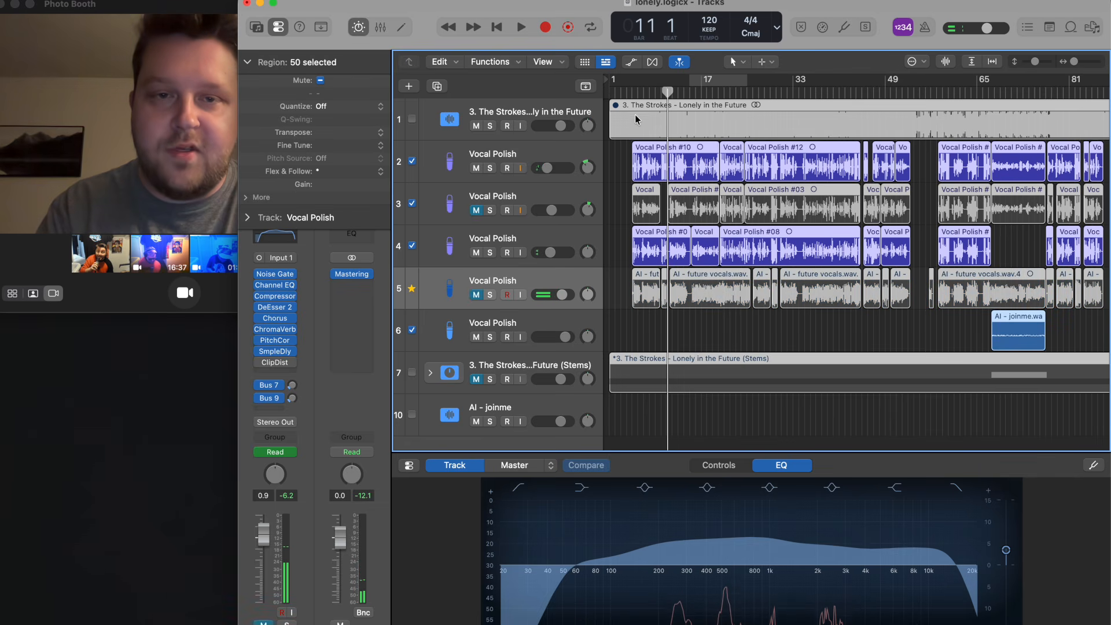
{"action": "left_click", "coordinate": [631, 88]}
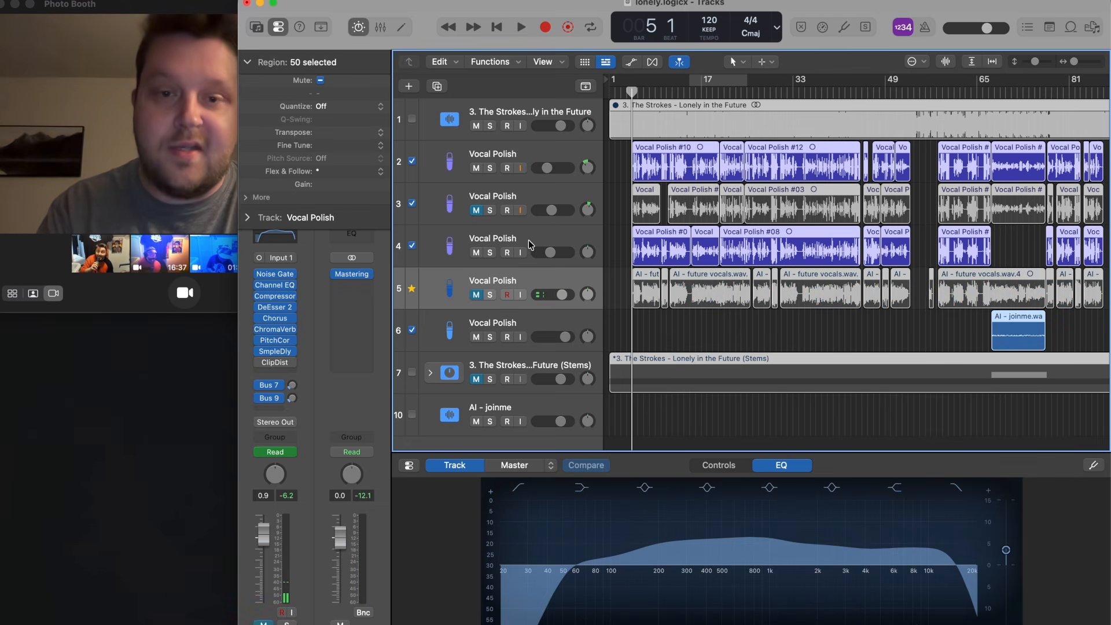
{"action": "key", "text": "space"}
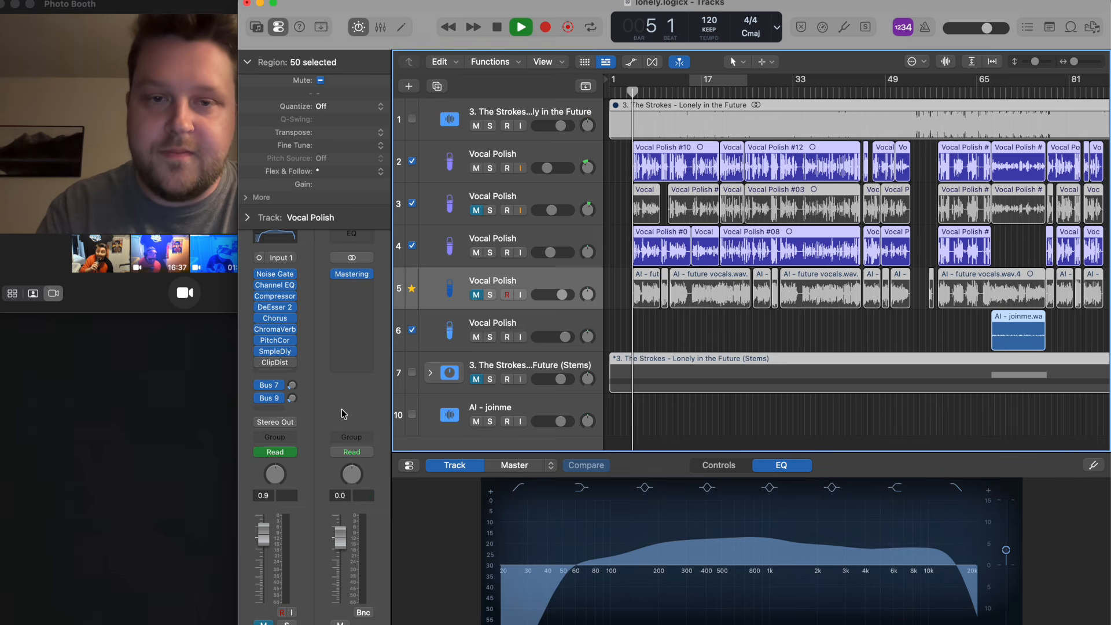
Raise the volumes of vocal tracks 4 and 2 during playback, and unmute vocal track 5
{"action": "left_click_drag", "start_coordinate": [550, 251], "coordinate": [591, 251]}
{"action": "left_click_drag", "start_coordinate": [547, 168], "coordinate": [609, 169]}
{"action": "left_click", "coordinate": [619, 157]}
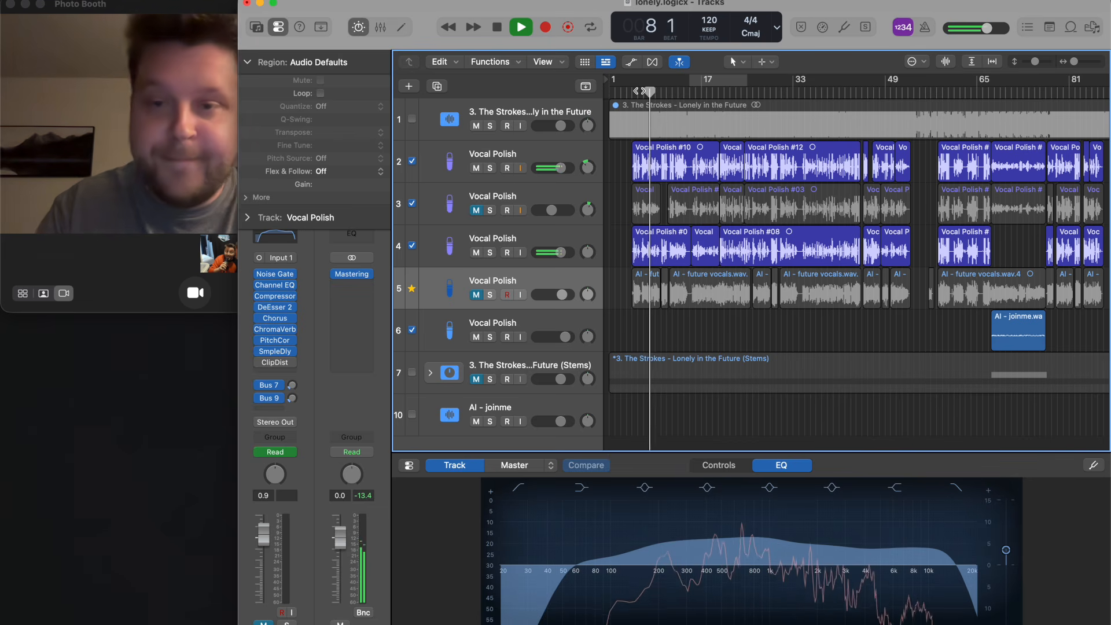
{"action": "key", "text": "space"}
{"action": "left_click", "coordinate": [486, 284]}
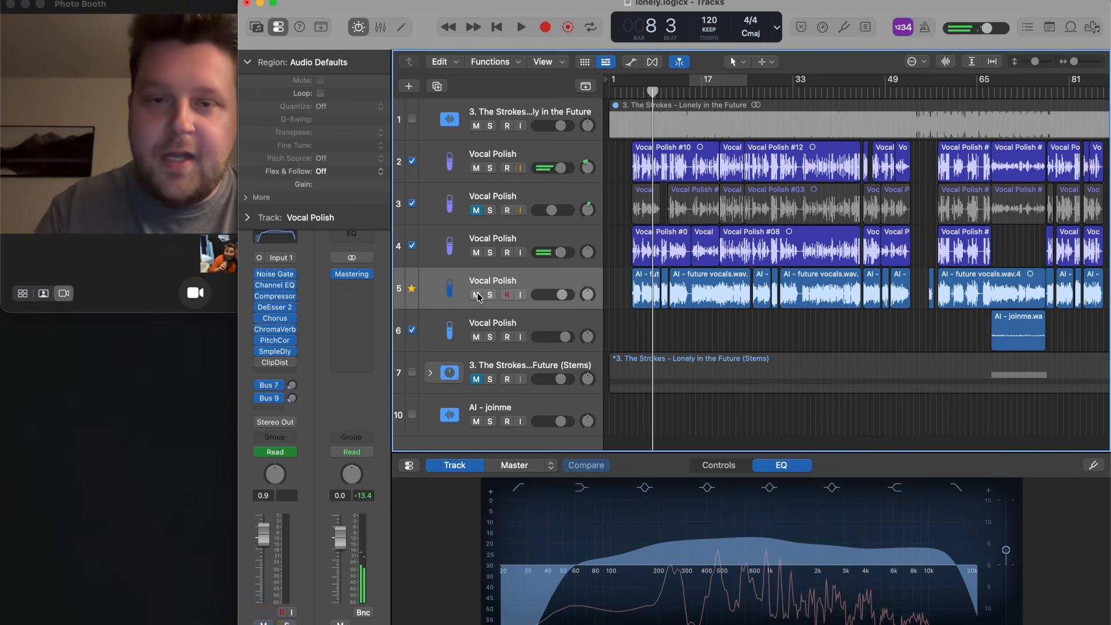
Play the vocals from about bar 5 and bypass the Pitch Correction plug-in on vocal track 5
{"action": "left_click", "coordinate": [636, 89]}
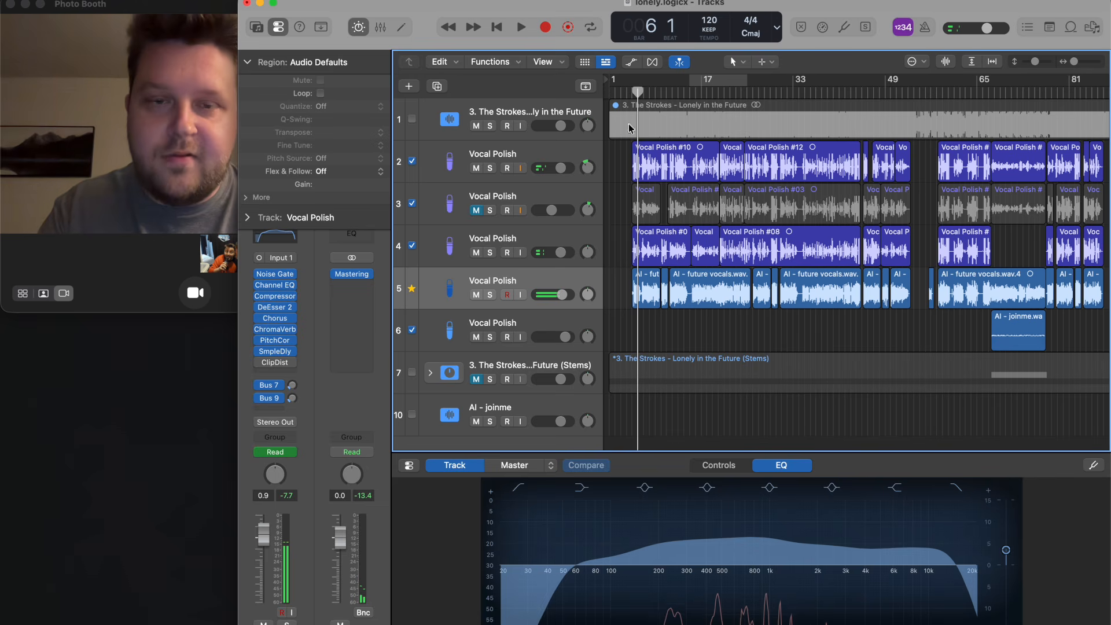
{"action": "key", "text": "space"}
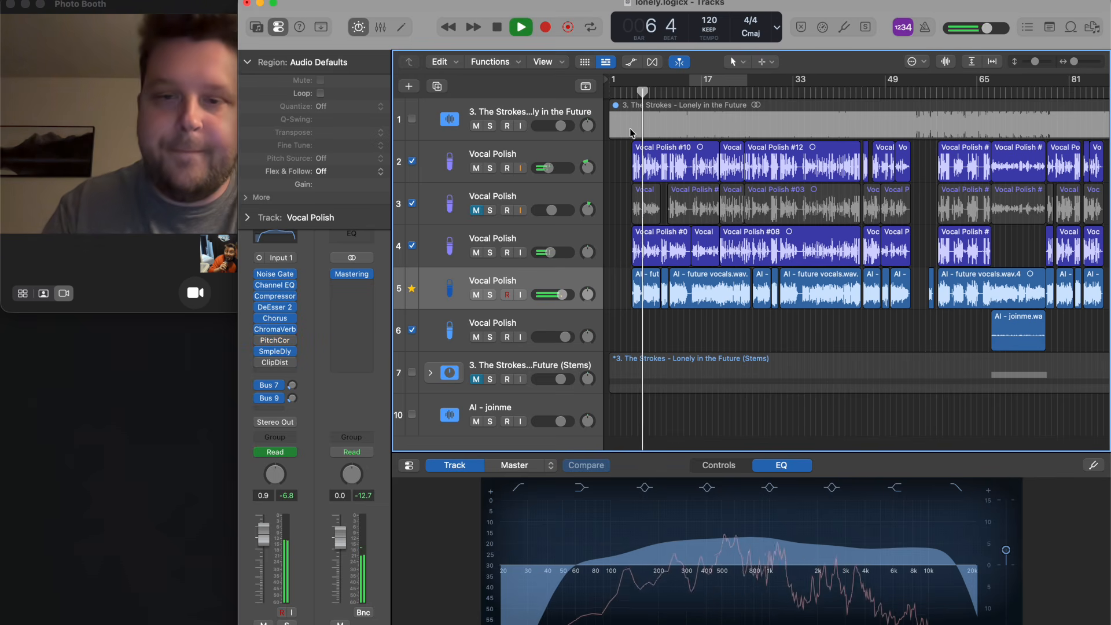
{"action": "key", "text": "space"}
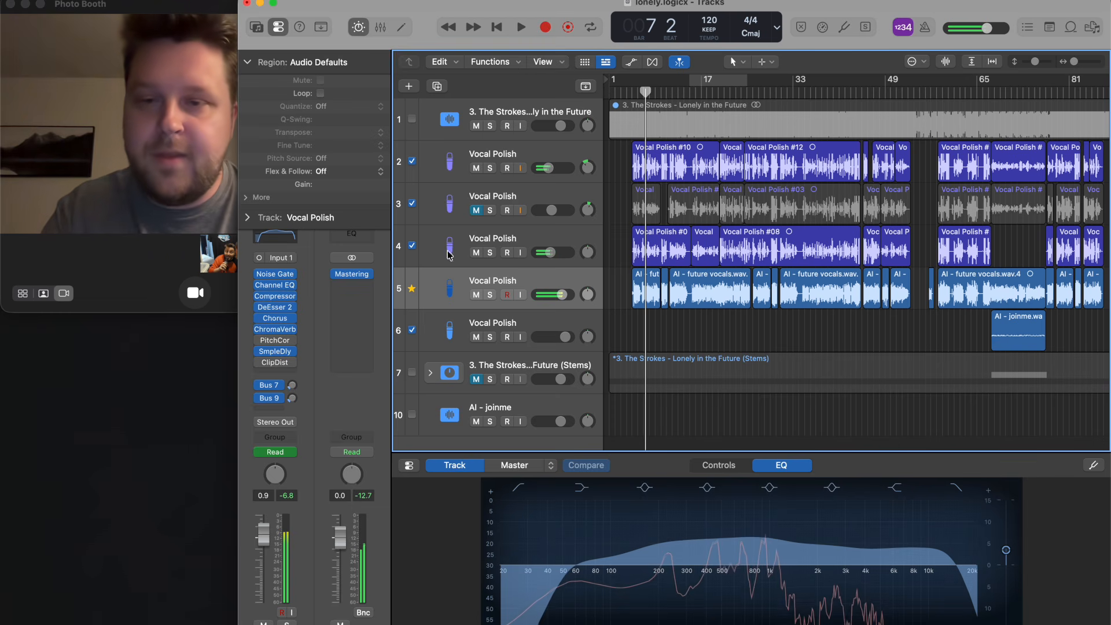
{"action": "left_click", "coordinate": [260, 341]}
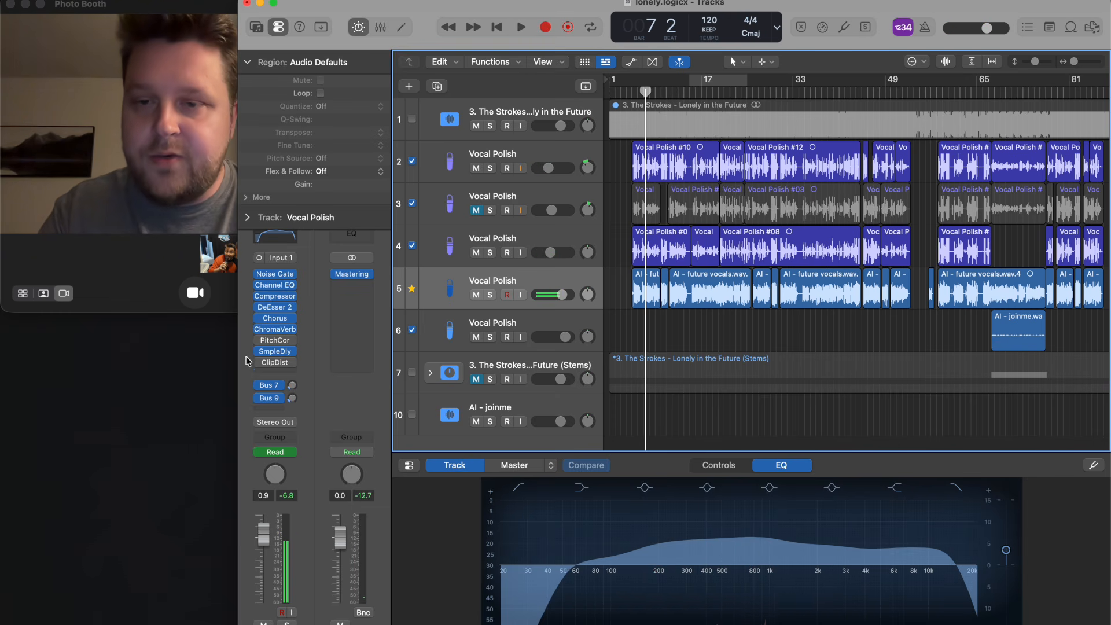
Open ChromaVerb on vocal track 5 and compare the vocals with the reverb bypassed and re-enabled during playback
{"action": "left_click", "coordinate": [285, 330]}
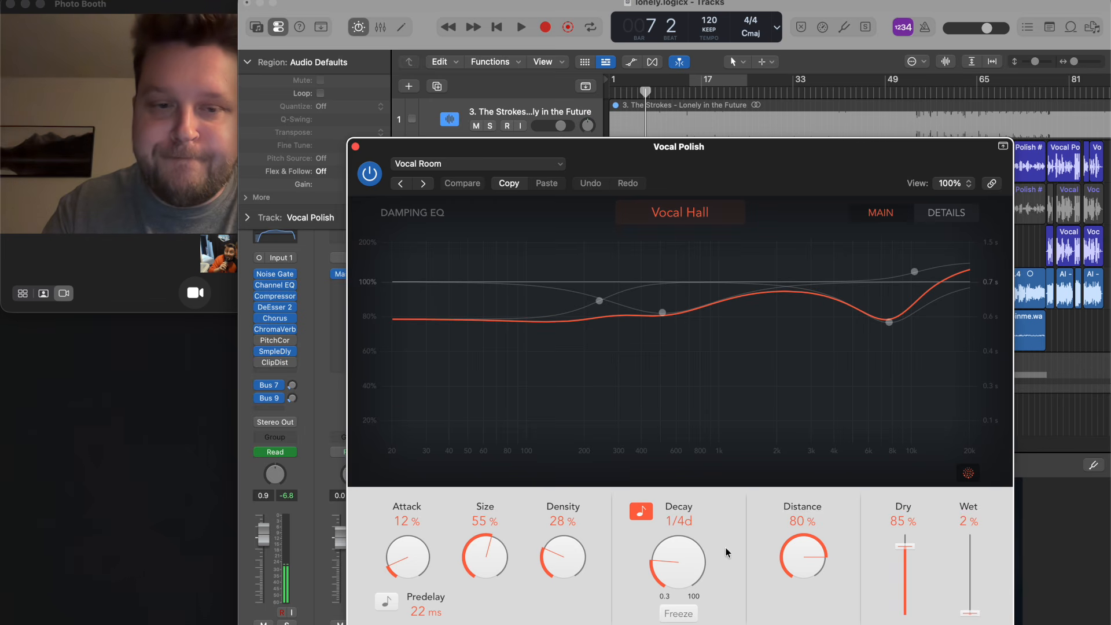
{"action": "key", "text": "space"}
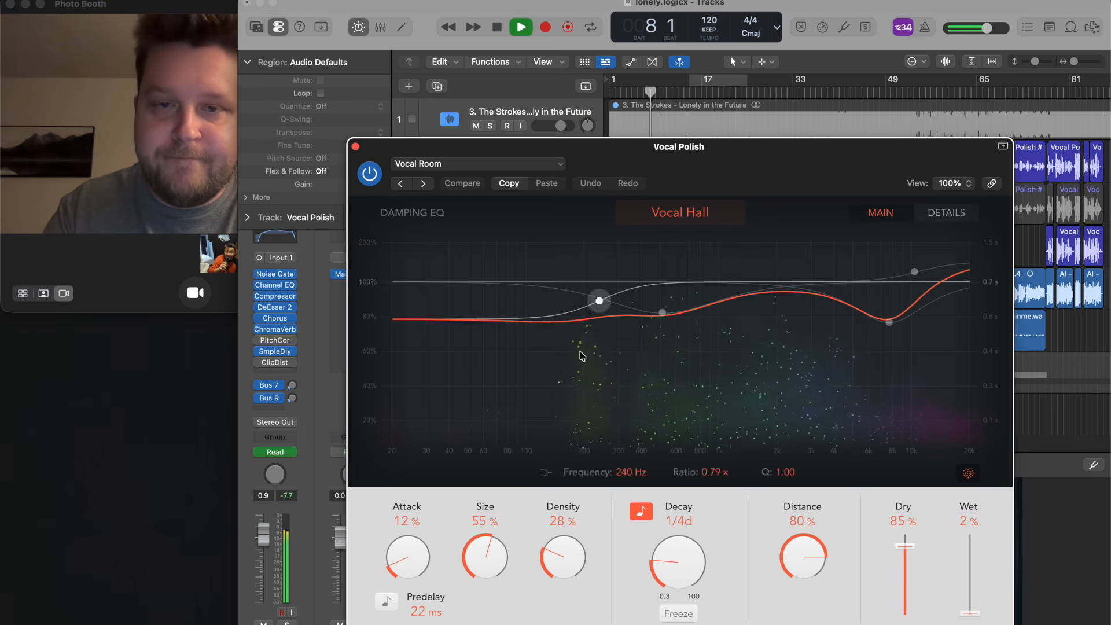
{"action": "left_click", "coordinate": [259, 329]}
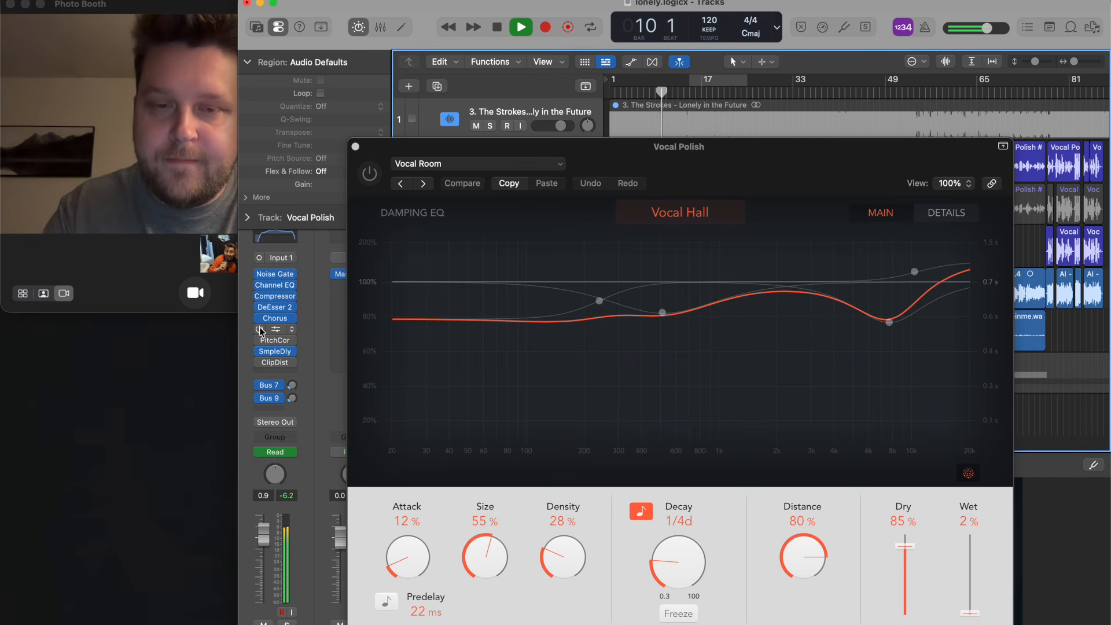
{"action": "left_click", "coordinate": [260, 328]}
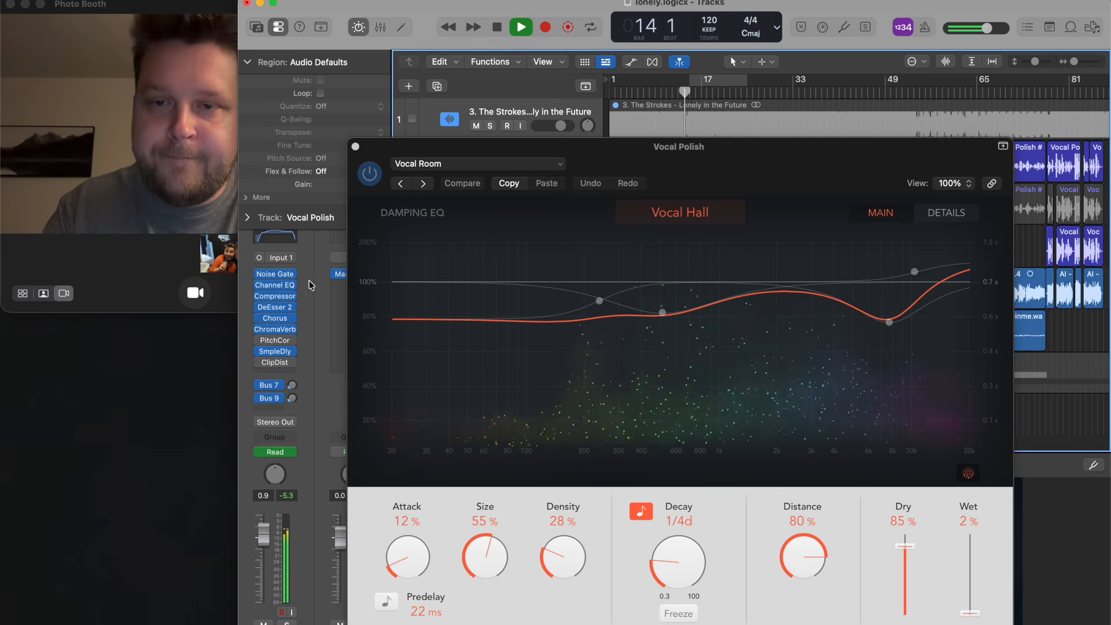
{"action": "key", "text": "space"}
Open the Chorus plug-in on vocal track 5, compare playback with it bypassed and re-enabled, and close its window
{"action": "left_click", "coordinate": [267, 319]}
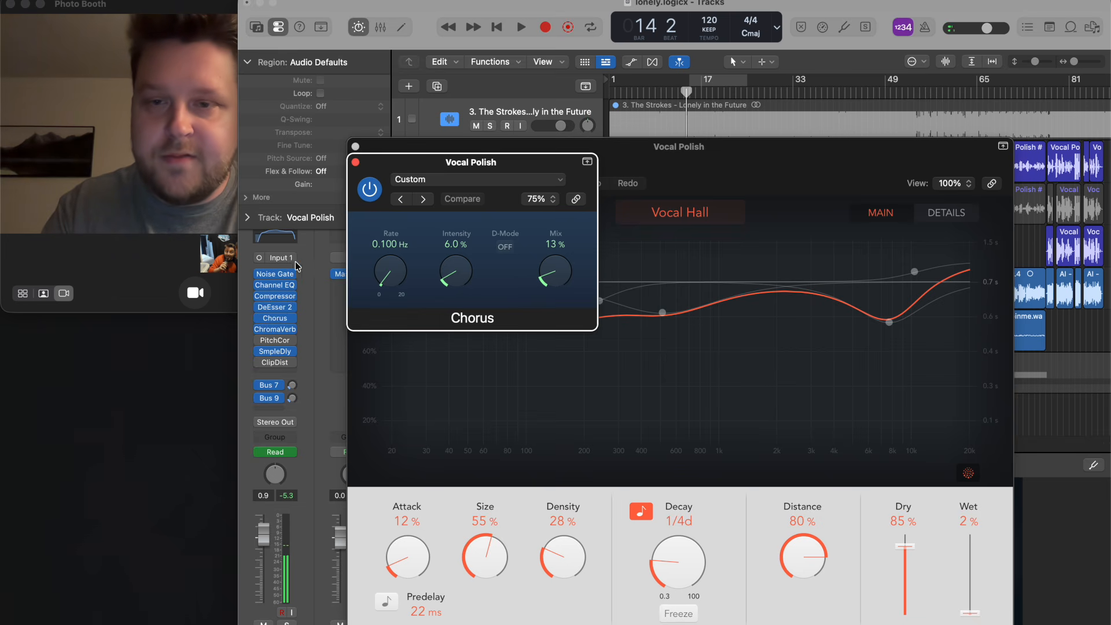
{"action": "key", "text": "space"}
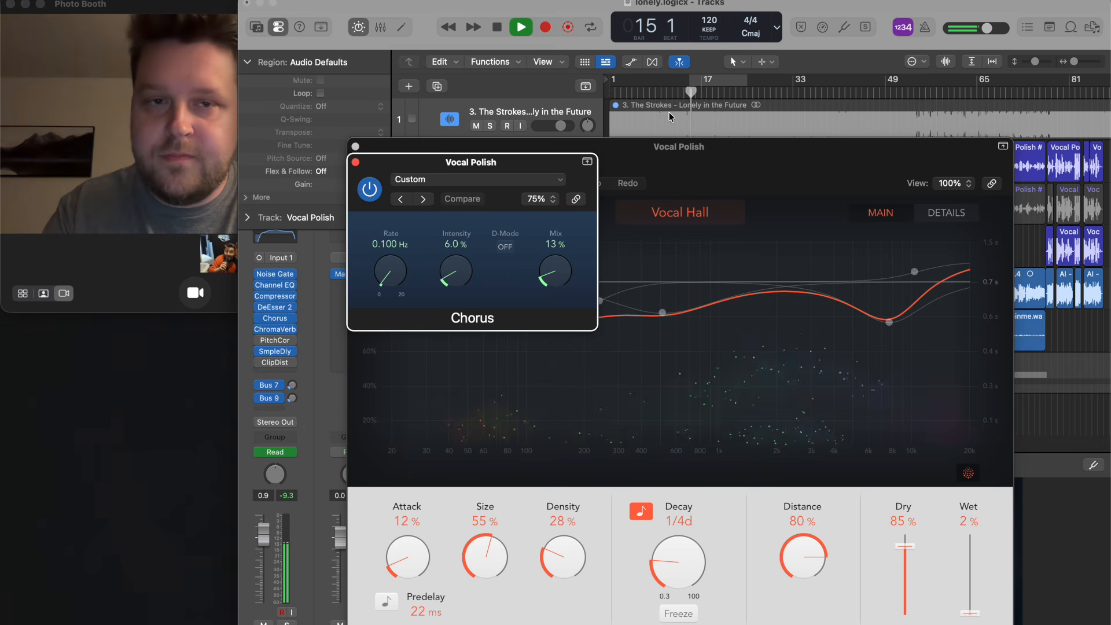
{"action": "left_click", "coordinate": [695, 99]}
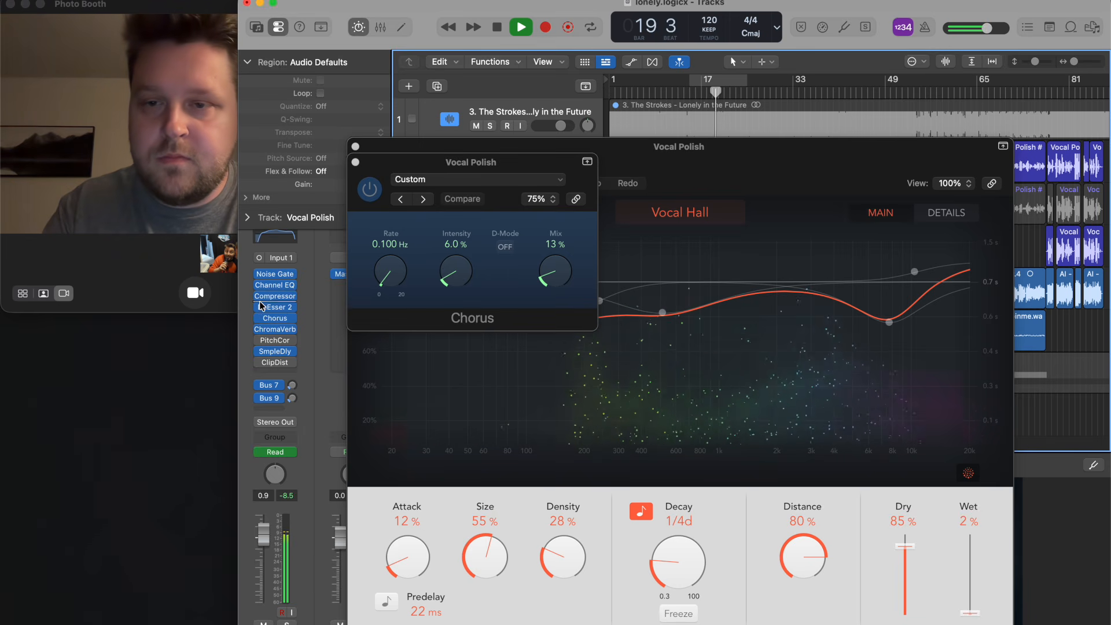
{"action": "mouse_move", "coordinate": [258, 322]}
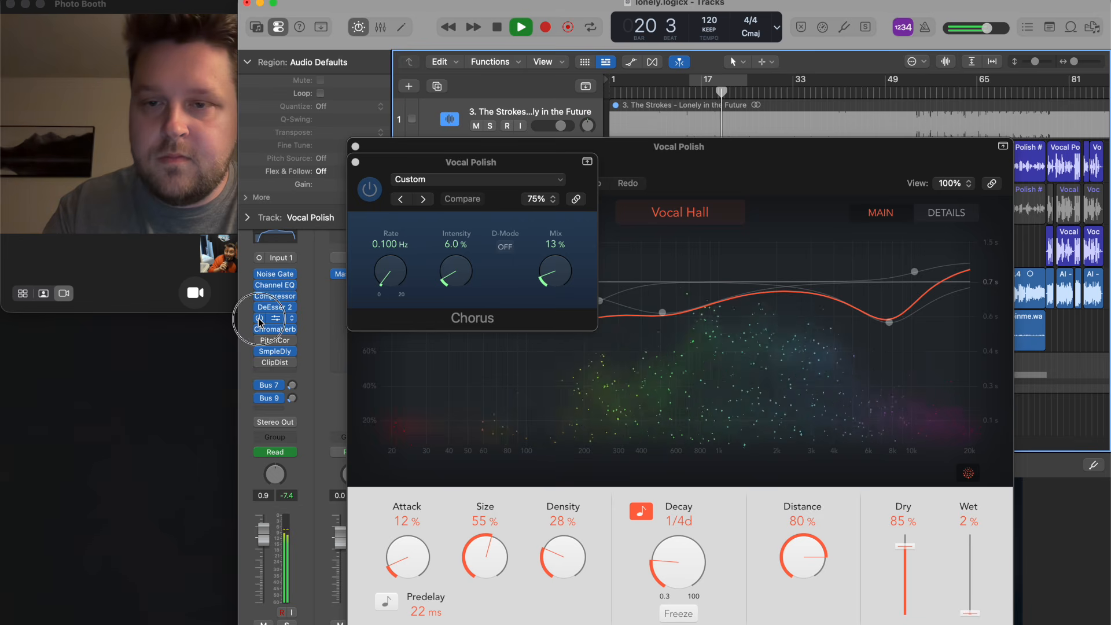
{"action": "left_click", "coordinate": [258, 319]}
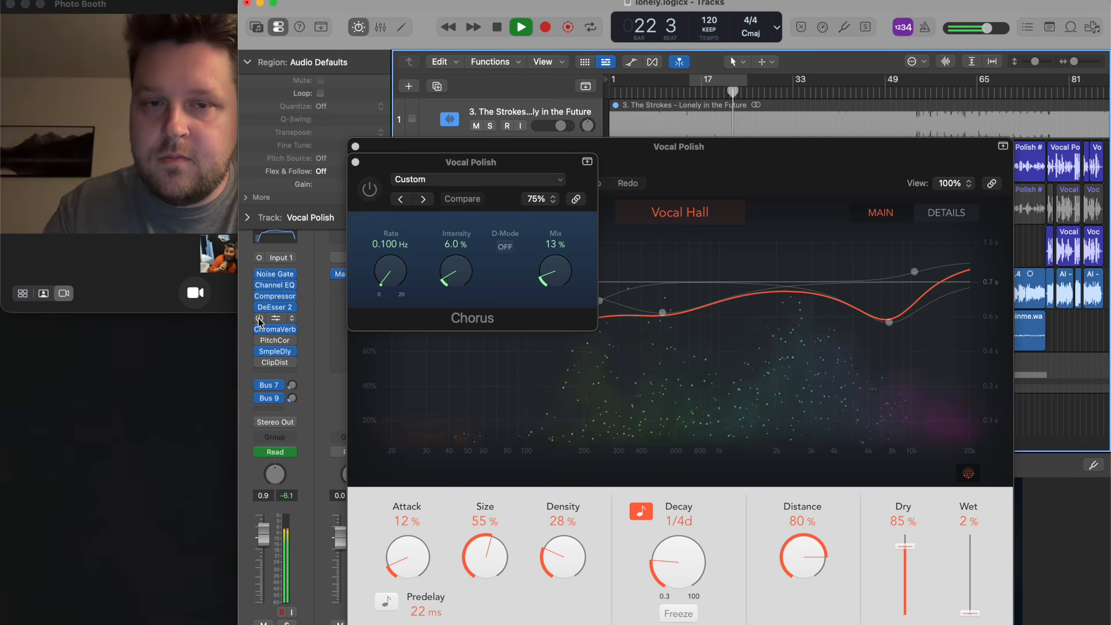
{"action": "left_click", "coordinate": [259, 319]}
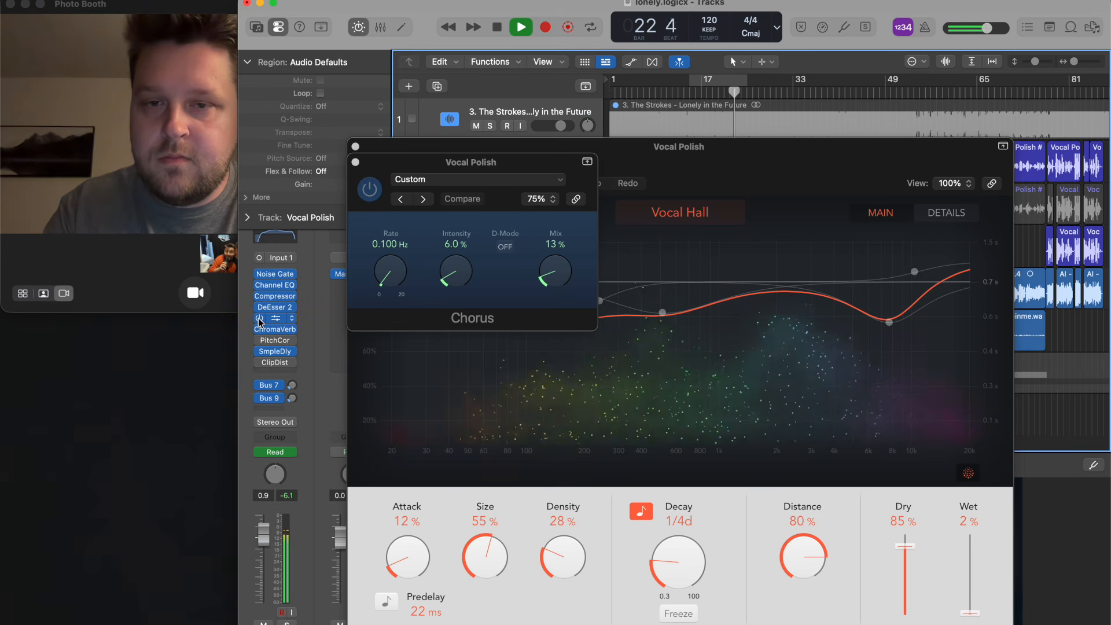
{"action": "left_click", "coordinate": [355, 162]}
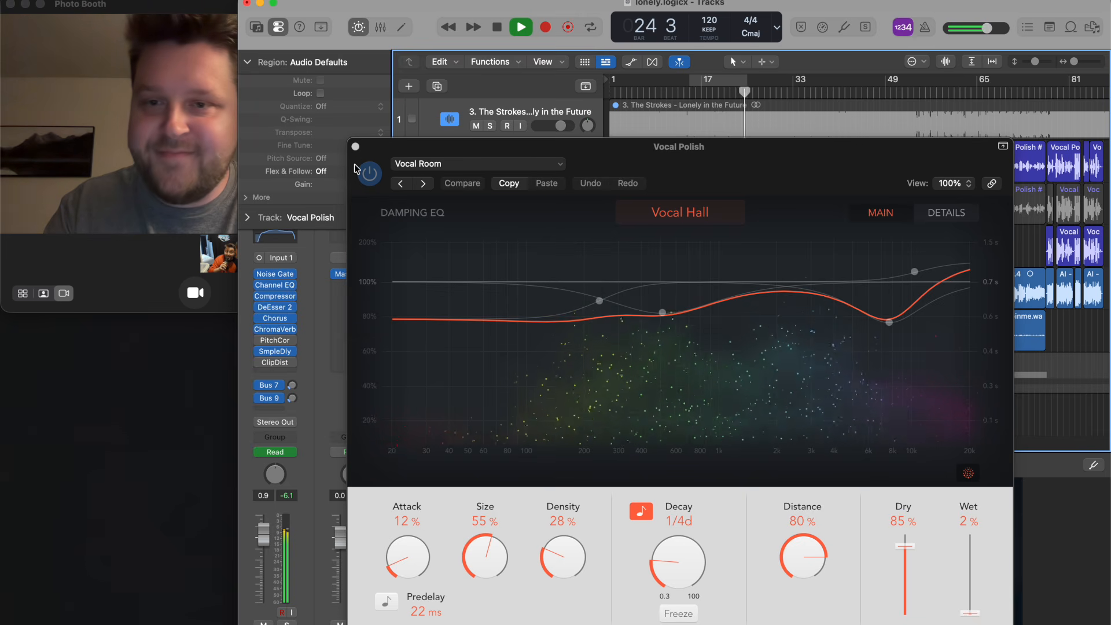
Inspect the Sample Delay settings on vocal track 5, stop playback and close the plug-in window
{"action": "mouse_move", "coordinate": [265, 343]}
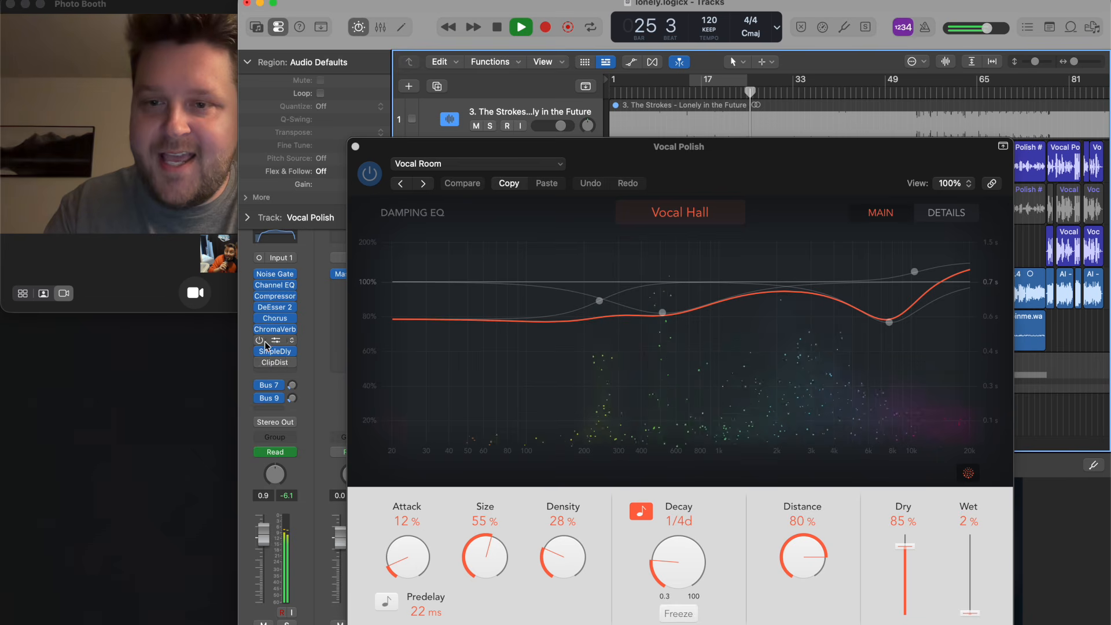
{"action": "left_click", "coordinate": [277, 352]}
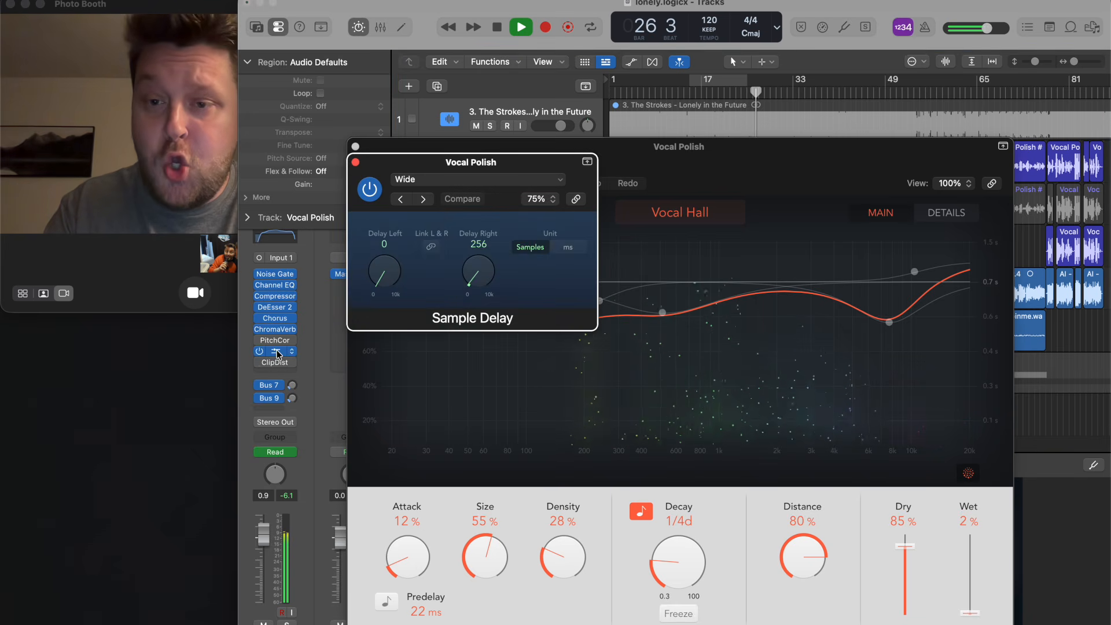
{"action": "key", "text": "space"}
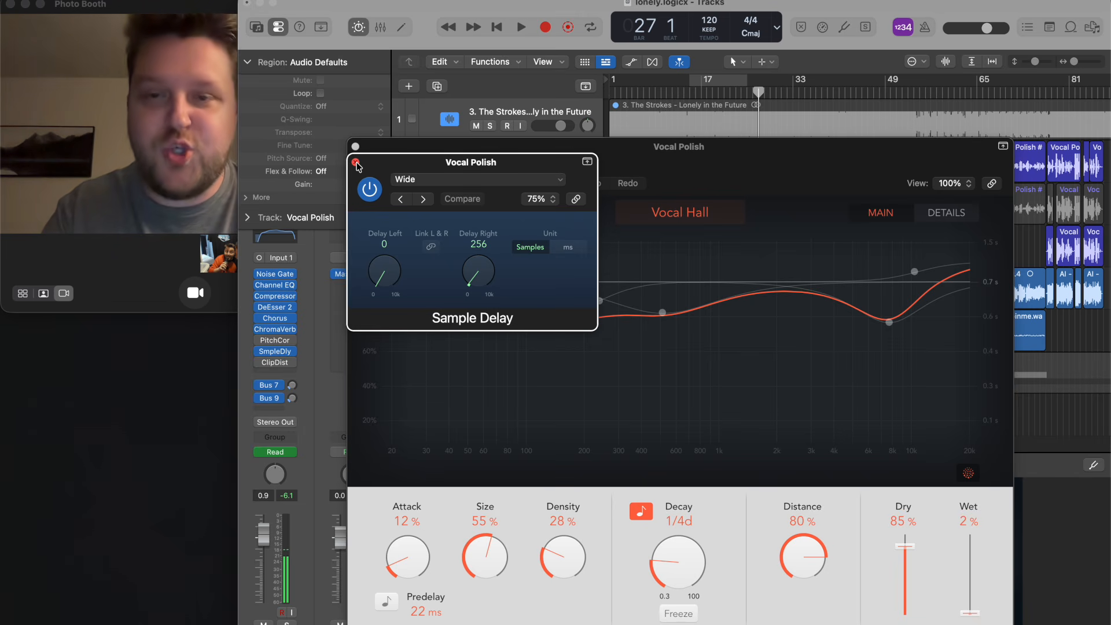
{"action": "left_click", "coordinate": [356, 163]}
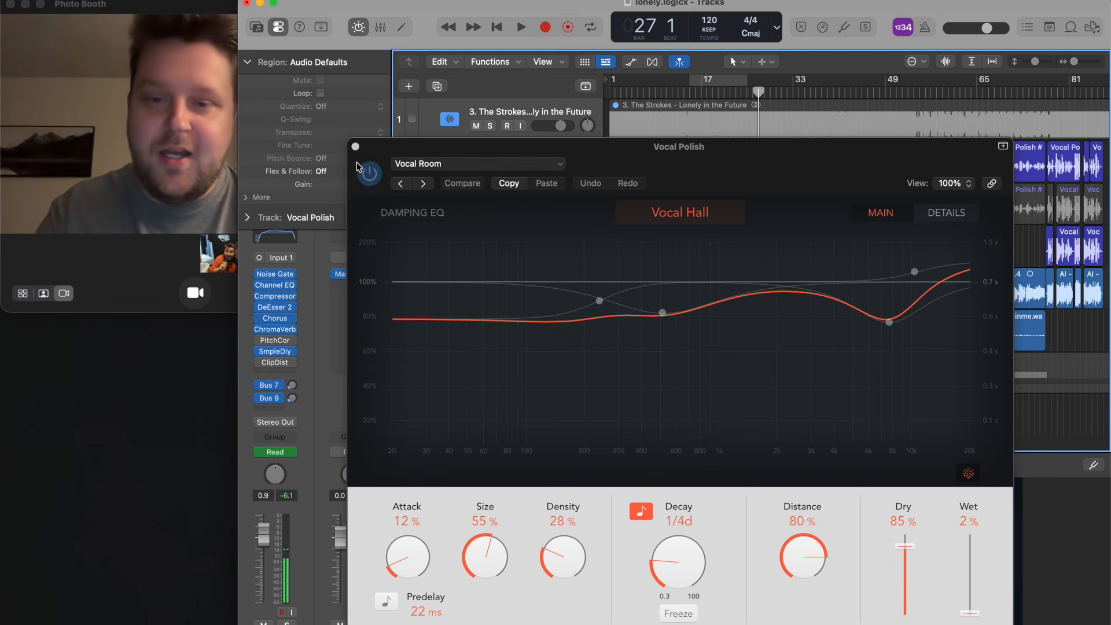
Compare vocal track 5 with Clip Distortion on and off during playback, leave it bypassed, and close the open plug-in windows
{"action": "left_click", "coordinate": [275, 363]}
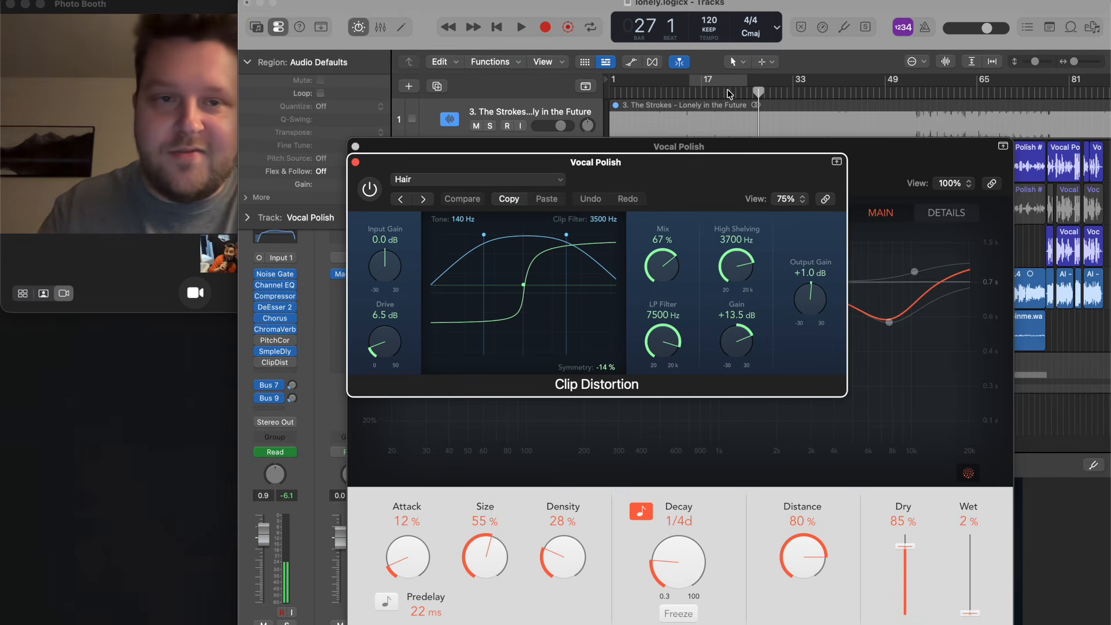
{"action": "key", "text": "space"}
{"action": "left_click", "coordinate": [260, 363]}
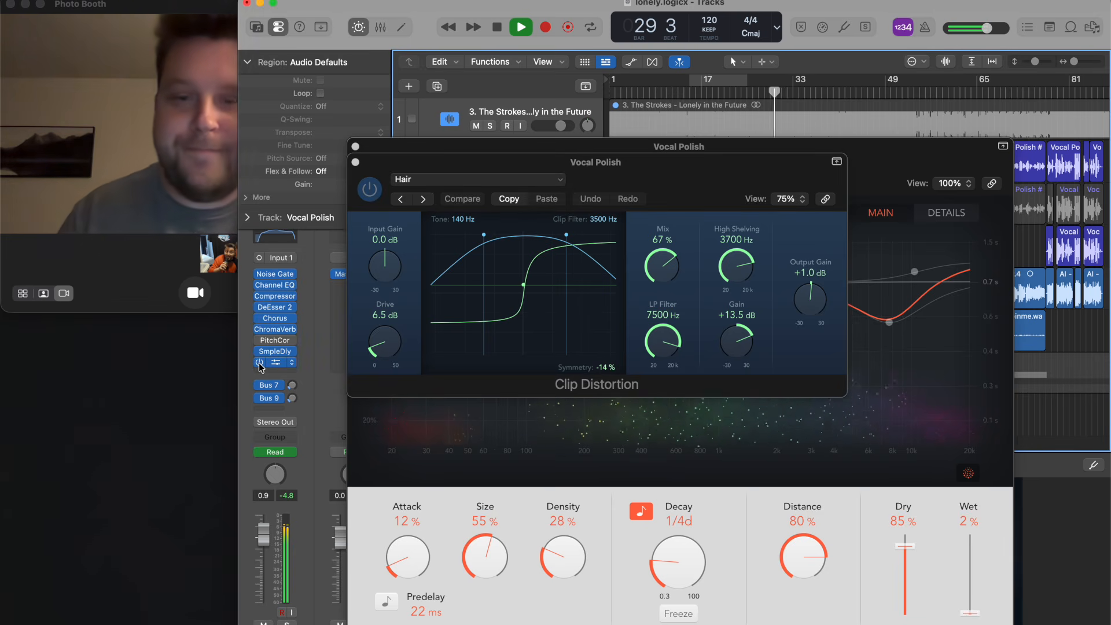
{"action": "left_click", "coordinate": [260, 363]}
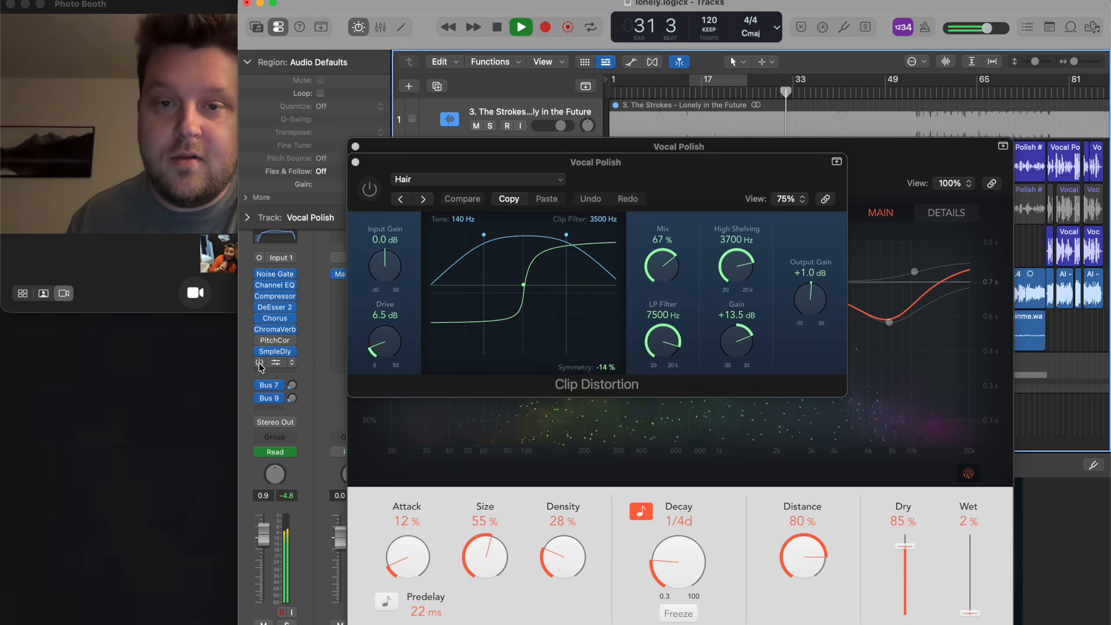
{"action": "left_click", "coordinate": [260, 363]}
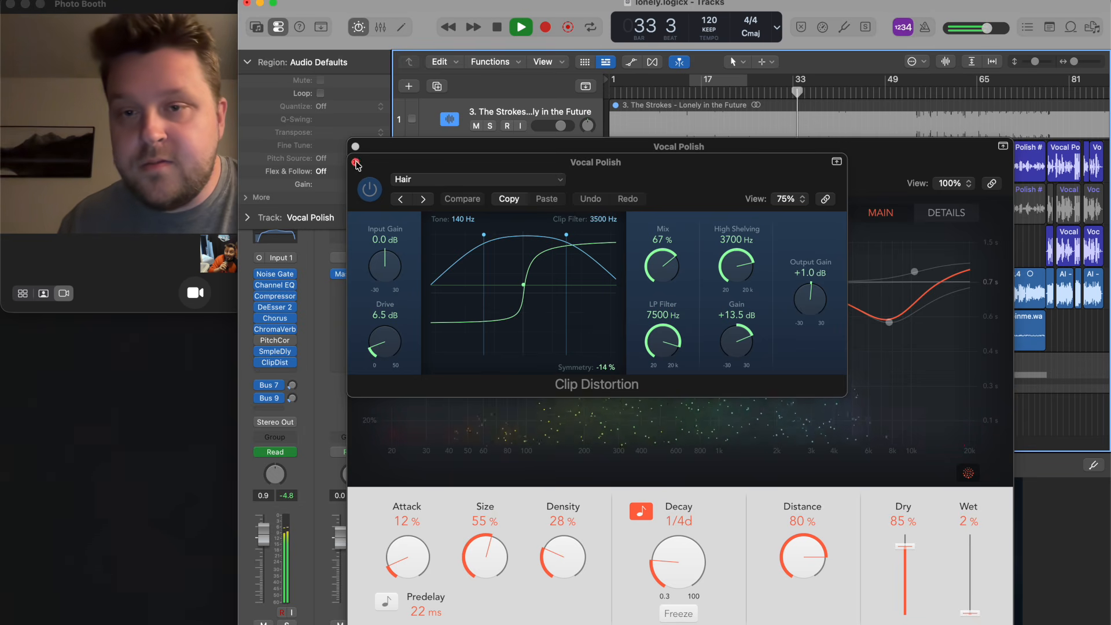
{"action": "left_click", "coordinate": [260, 363]}
{"action": "key", "text": "space"}
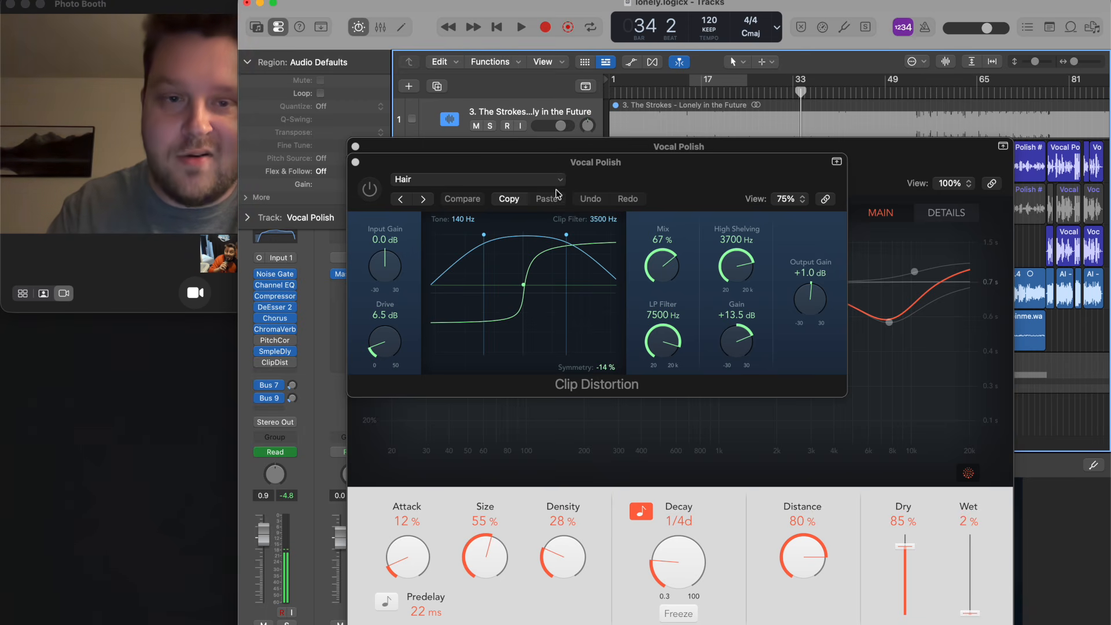
{"action": "left_click", "coordinate": [356, 163]}
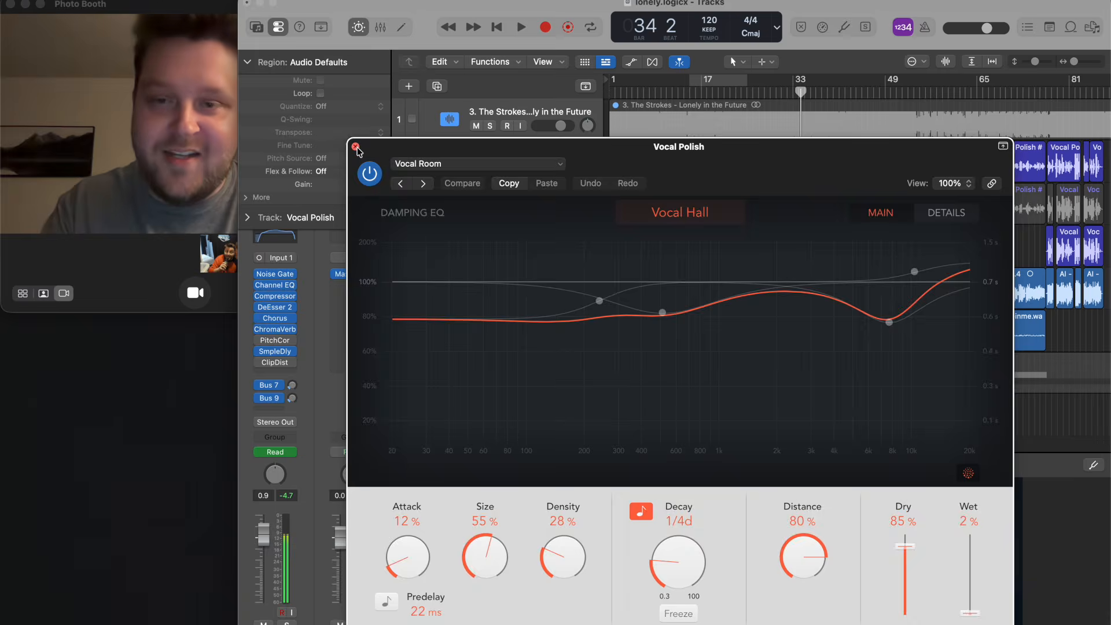
{"action": "left_click", "coordinate": [356, 147]}
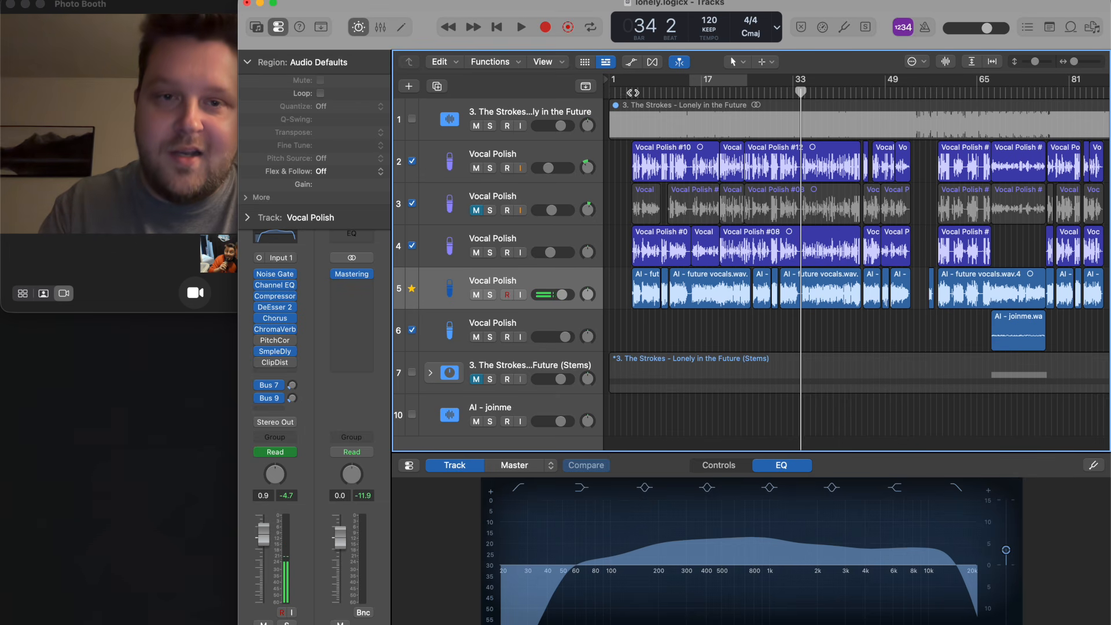
Mute vocal tracks 5 and 6
{"action": "left_click", "coordinate": [476, 295]}
{"action": "key", "text": "super+Left"}
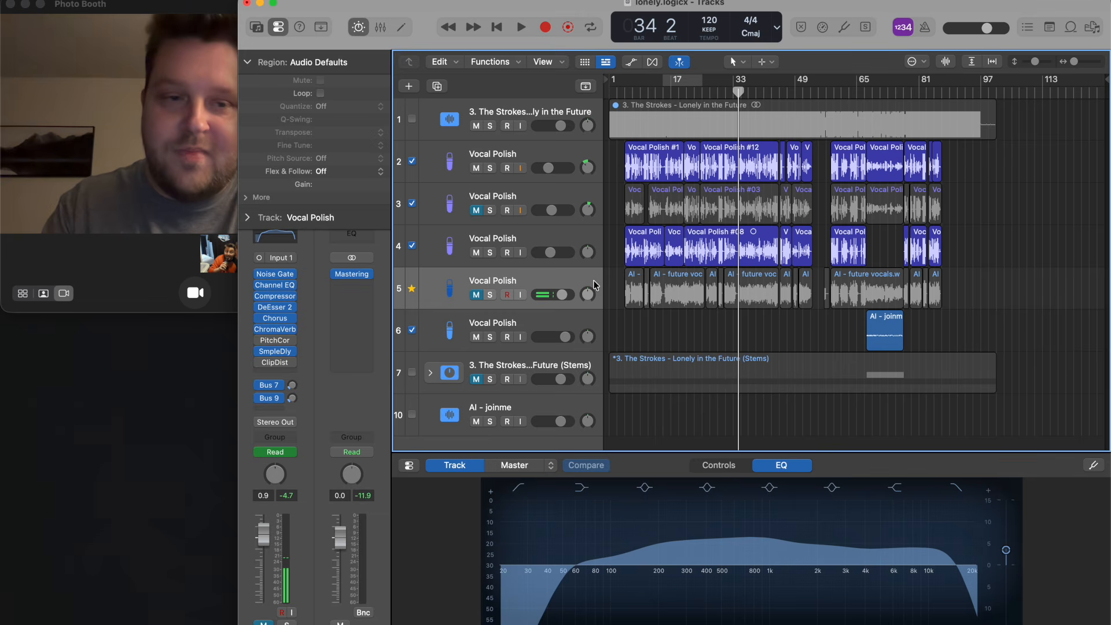
{"action": "left_click", "coordinate": [477, 338]}
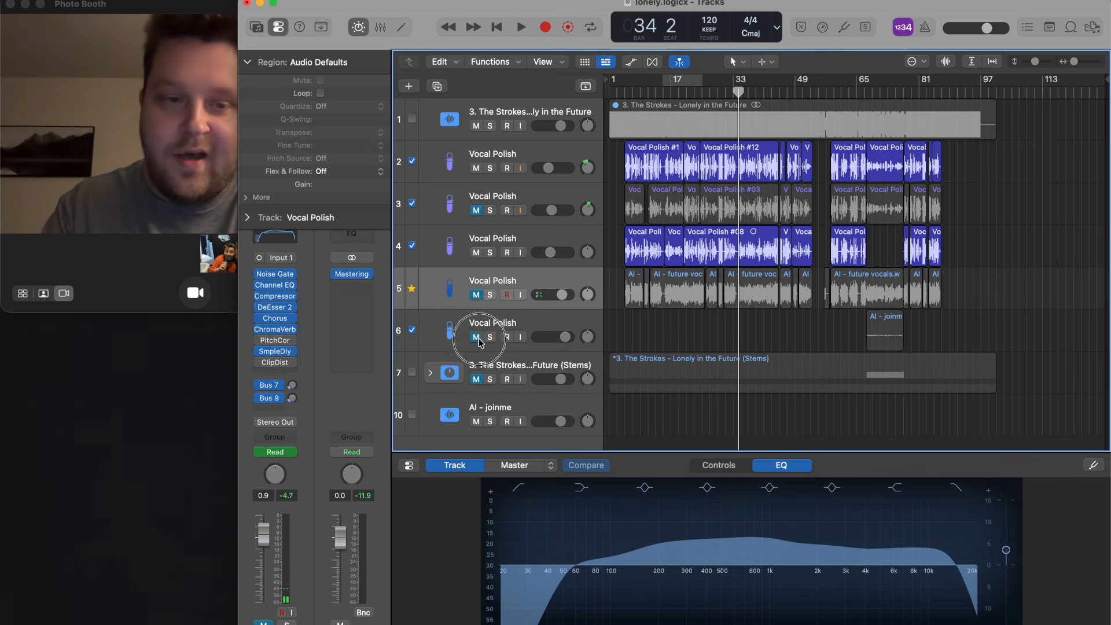
Select all regions on vocal tracks 2 to 4 and review the project's bounce settings without exporting
{"action": "left_click_drag", "start_coordinate": [984, 245], "coordinate": [607, 152]}
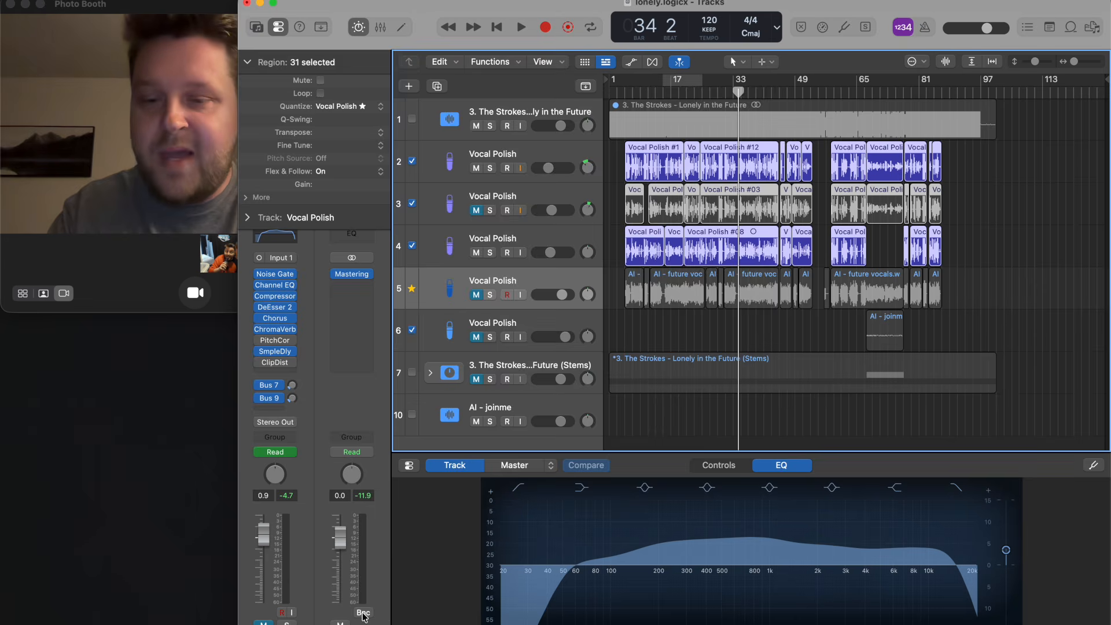
{"action": "key", "text": "super+b"}
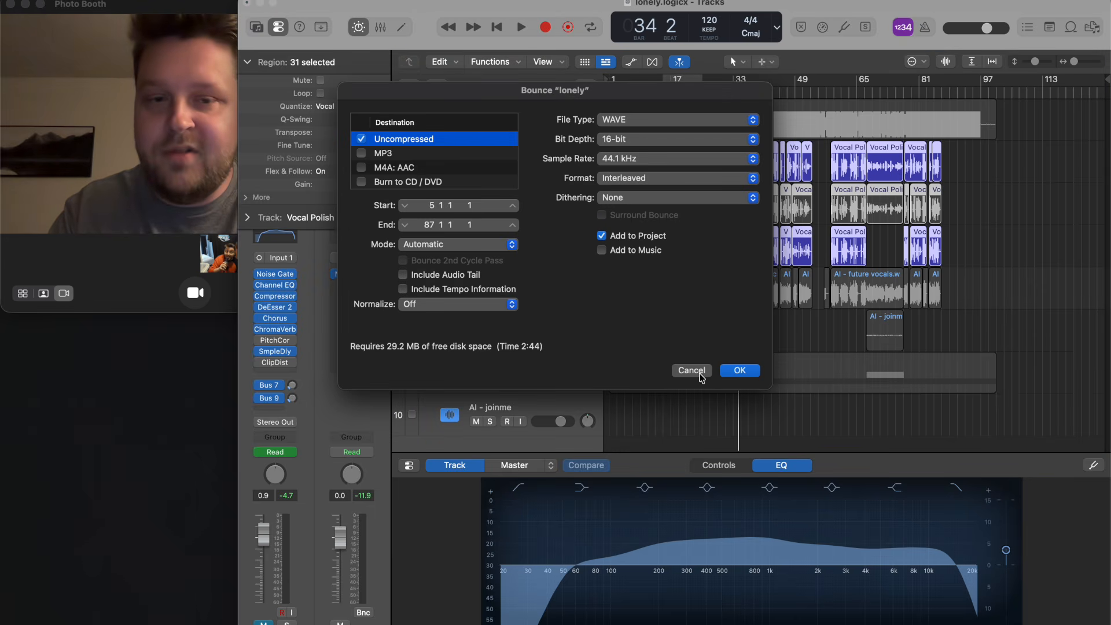
{"action": "left_click", "coordinate": [700, 375]}
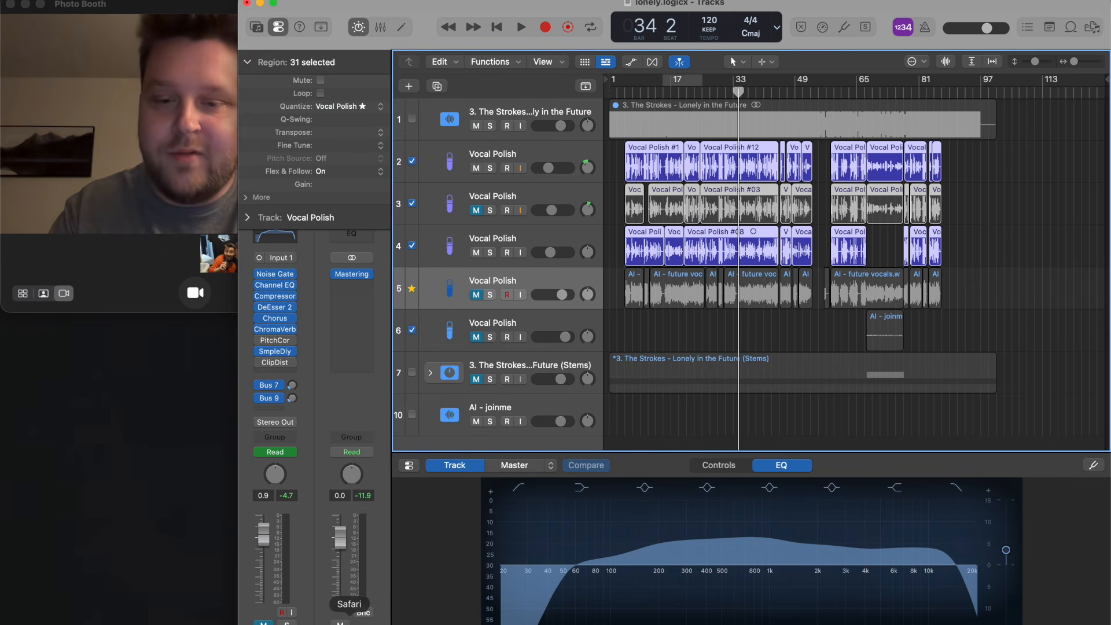
Switch to Safari and open the voicedub.ai website in the current tab
{"action": "left_click", "coordinate": [349, 619]}
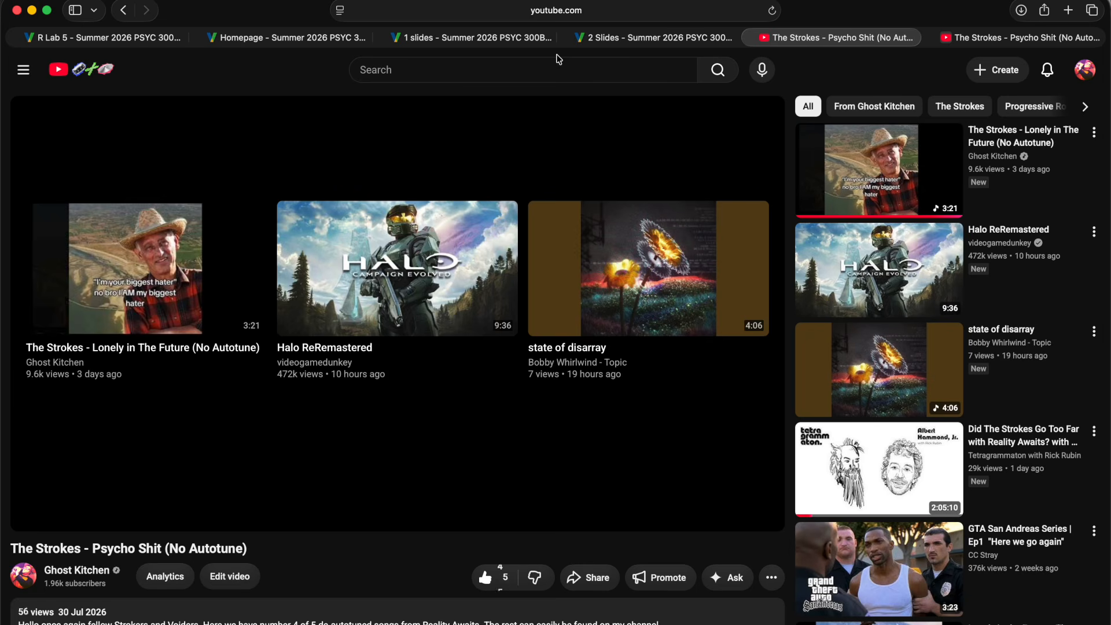
{"action": "left_click", "coordinate": [587, 9]}
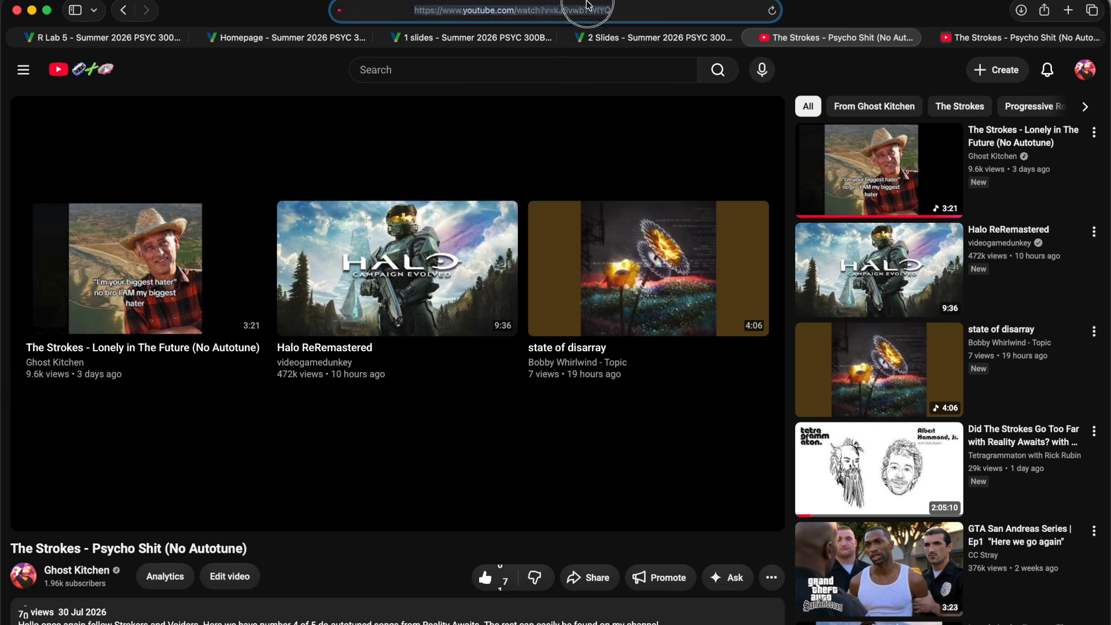
{"action": "type", "text": "ai"}
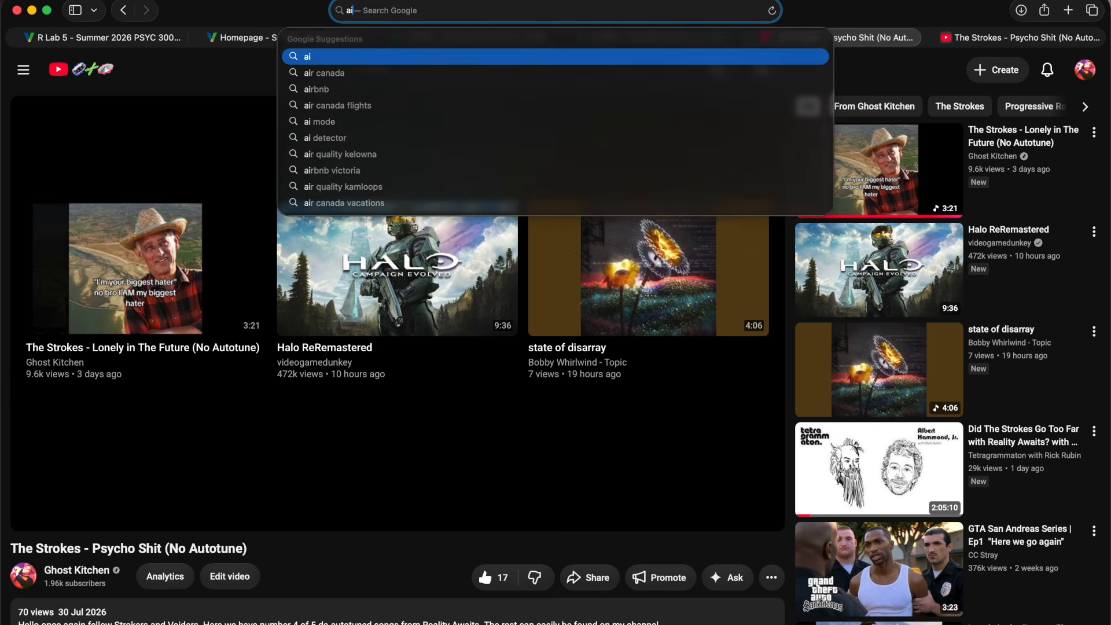
{"action": "key", "text": "BackSpace"}
{"action": "key", "text": "BackSpace"}
{"action": "type", "text": "voicedub.ai"}
{"action": "key", "text": "Return"}
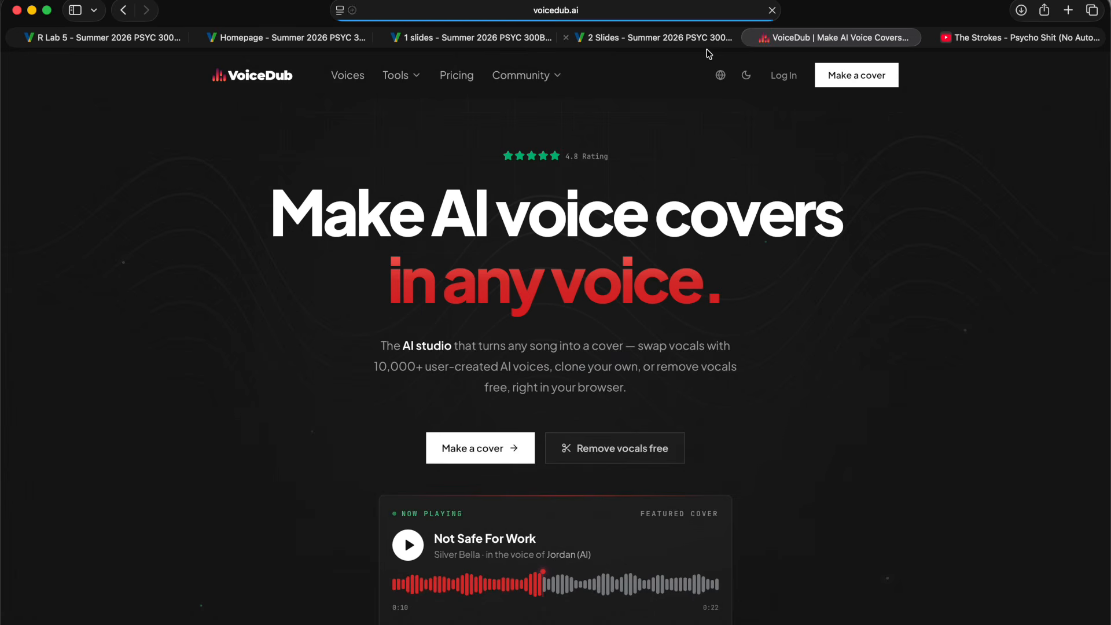
Open the AI Julian Casablancas voice model and choose file upload as the source for the cover
{"action": "left_click", "coordinate": [473, 465]}
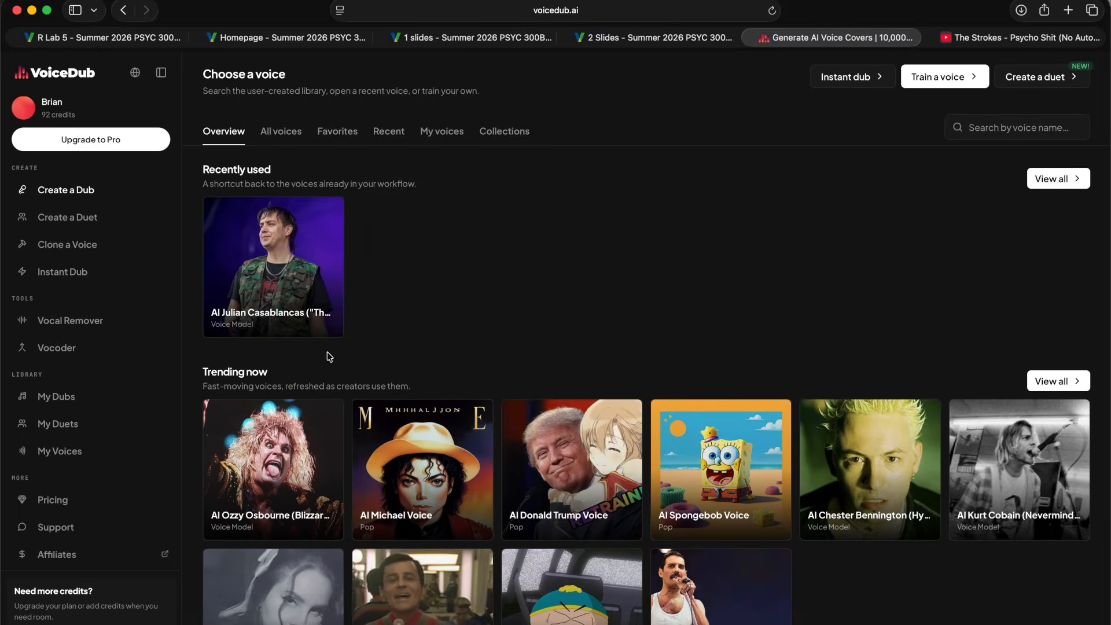
{"action": "left_click", "coordinate": [268, 280]}
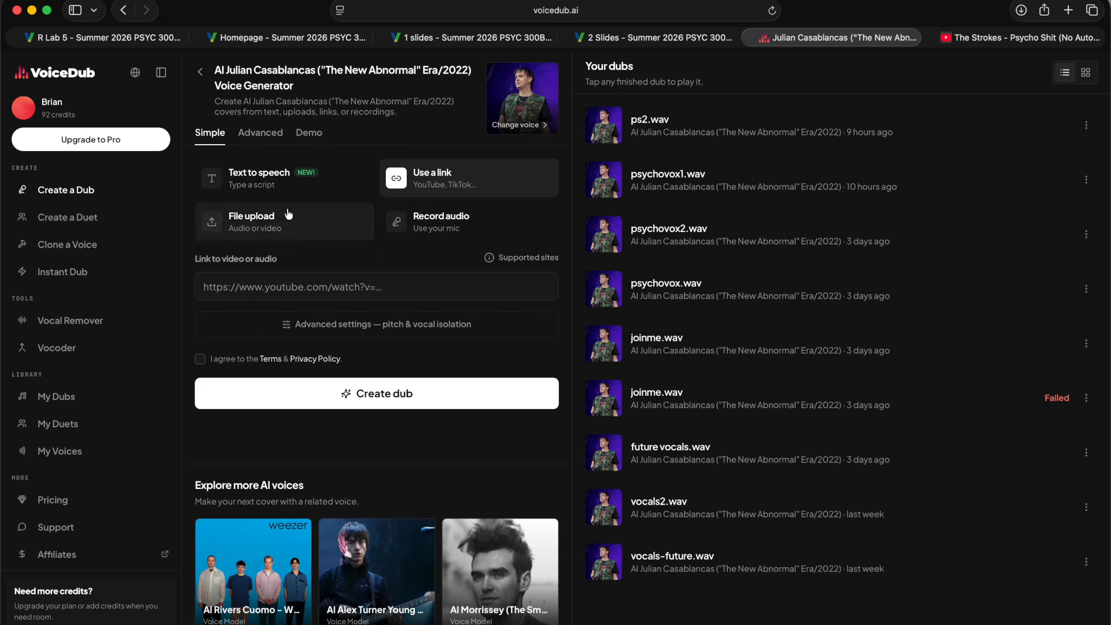
{"action": "left_click", "coordinate": [280, 231]}
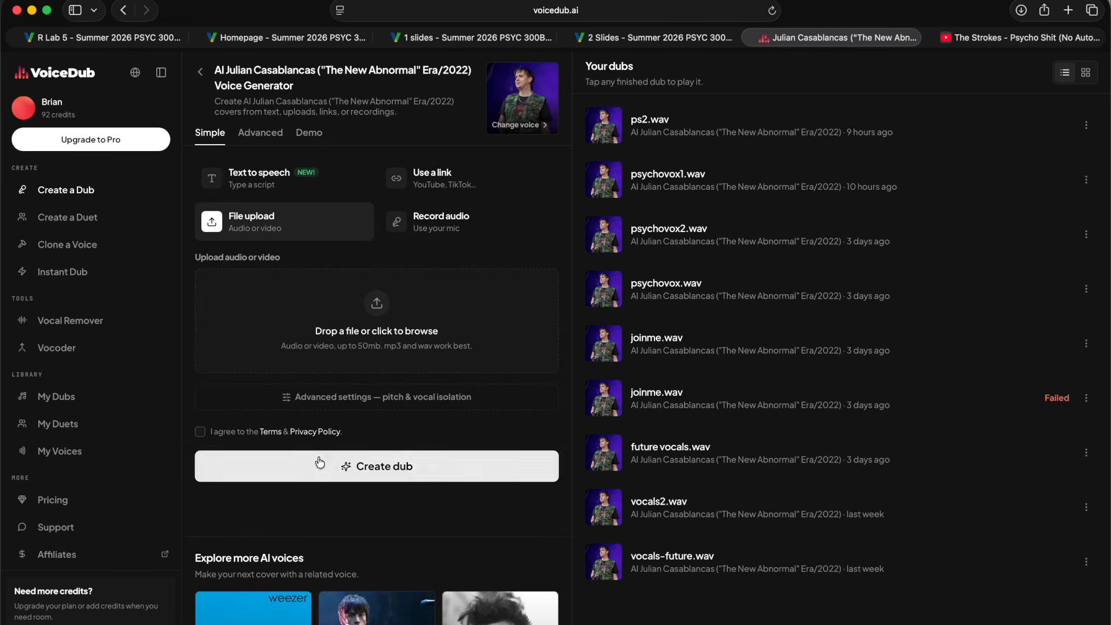
Show the upload's advanced settings and toggle the Isolate vocals option
{"action": "left_click", "coordinate": [315, 397]}
{"action": "left_click", "coordinate": [536, 404]}
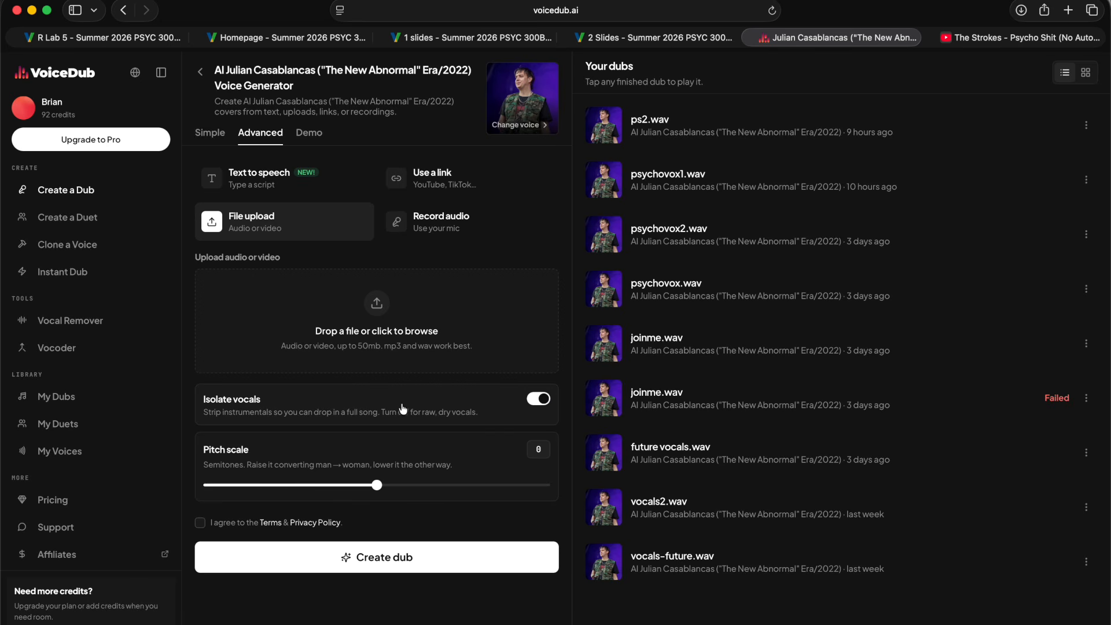
{"action": "left_click", "coordinate": [540, 405]}
Minimize the browser, return to Logic Pro, and open the lonely-in-the-future project to look through its tracks
{"action": "left_click", "coordinate": [33, 11]}
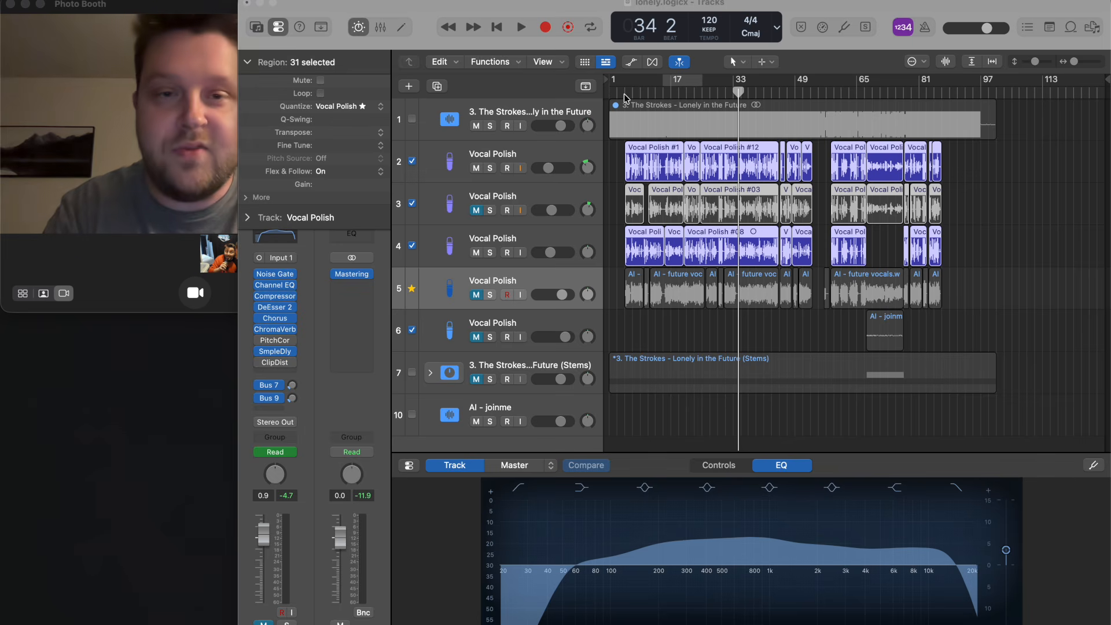
{"action": "left_click", "coordinate": [307, 12]}
{"action": "left_click", "coordinate": [98, 1]}
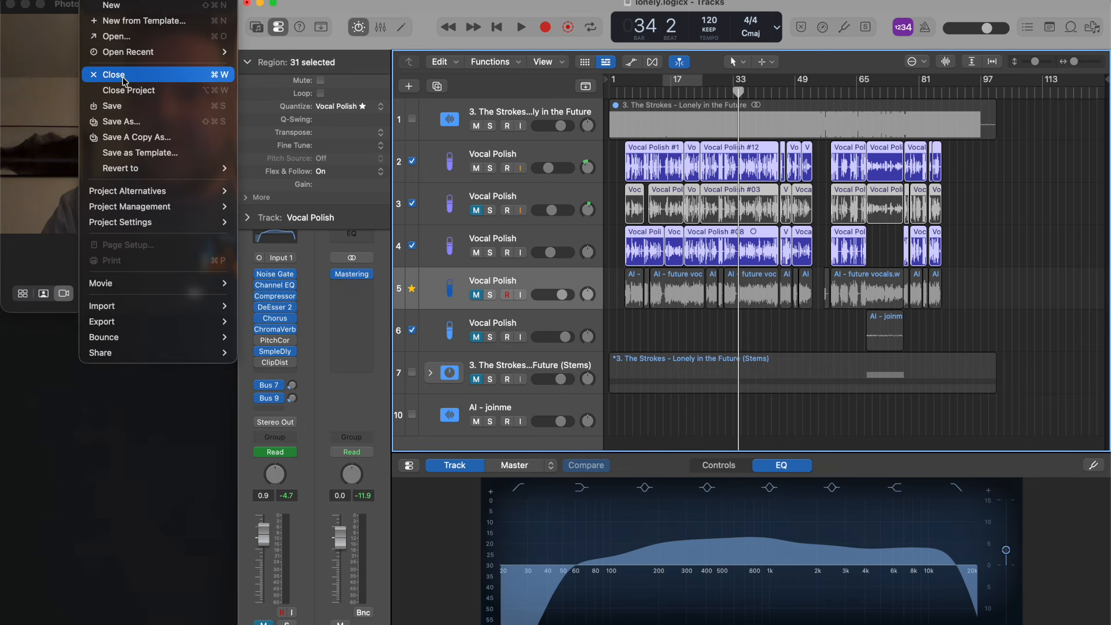
{"action": "mouse_move", "coordinate": [124, 52]}
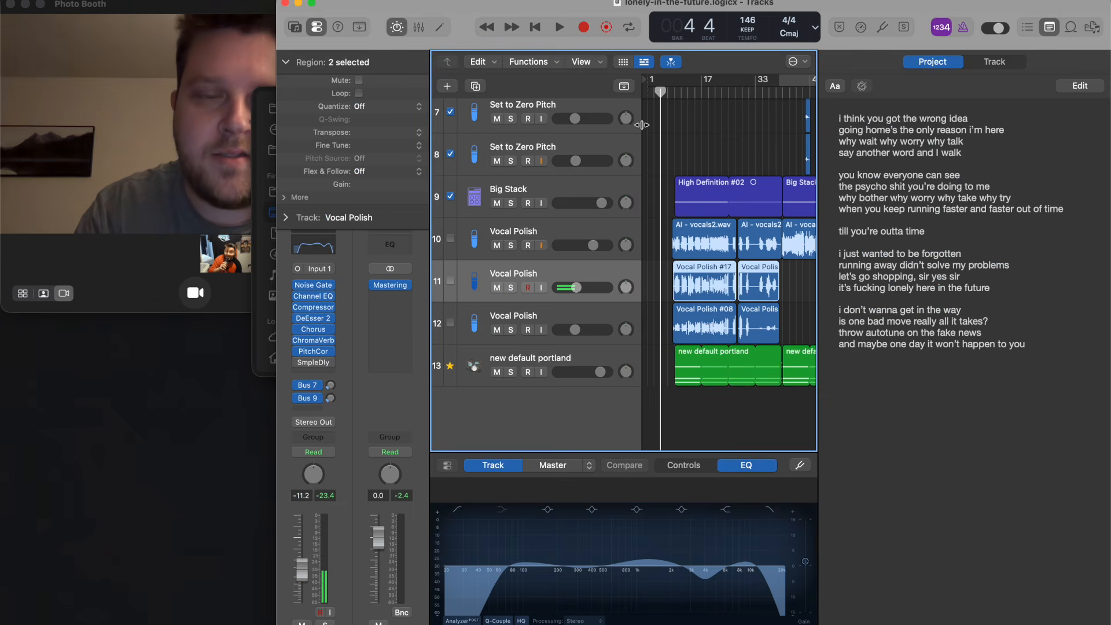
{"action": "scroll", "coordinate": [642, 125], "scroll_direction": "up", "scroll_amount": 8}
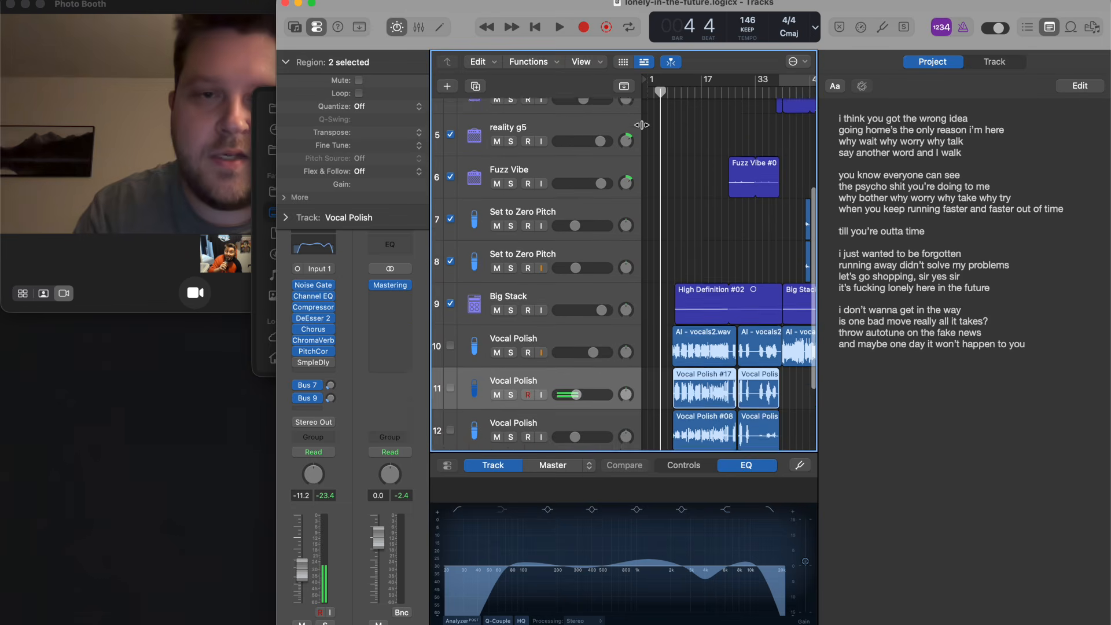
{"action": "scroll", "coordinate": [642, 125], "scroll_direction": "up", "scroll_amount": 4}
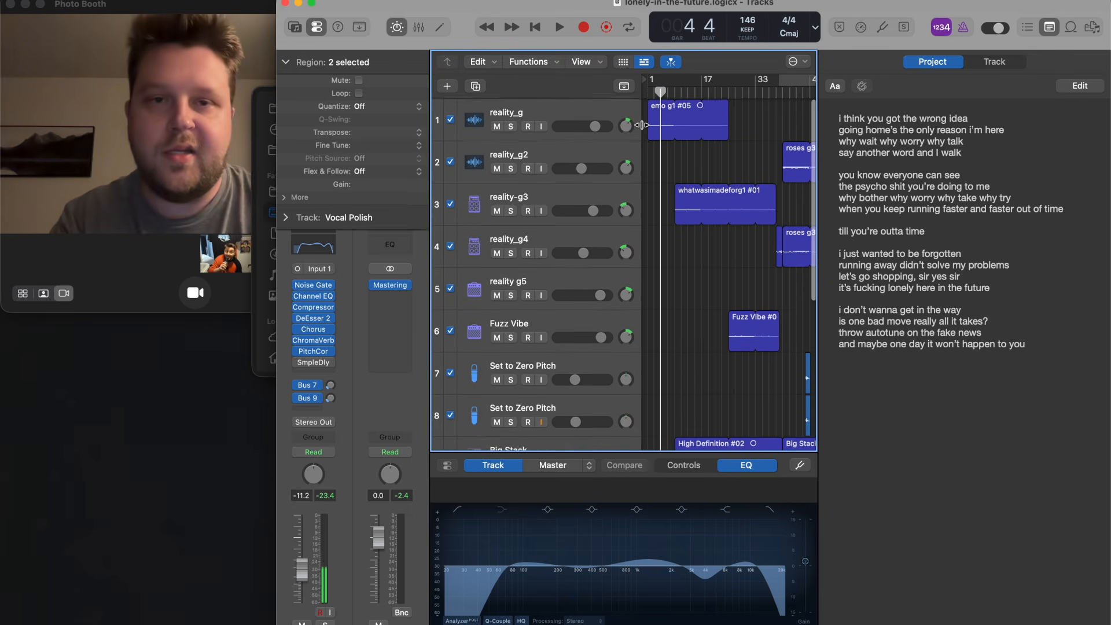
Place the playhead at bar 7 and hide the project notes to widen the arrangement
{"action": "left_click", "coordinate": [667, 96]}
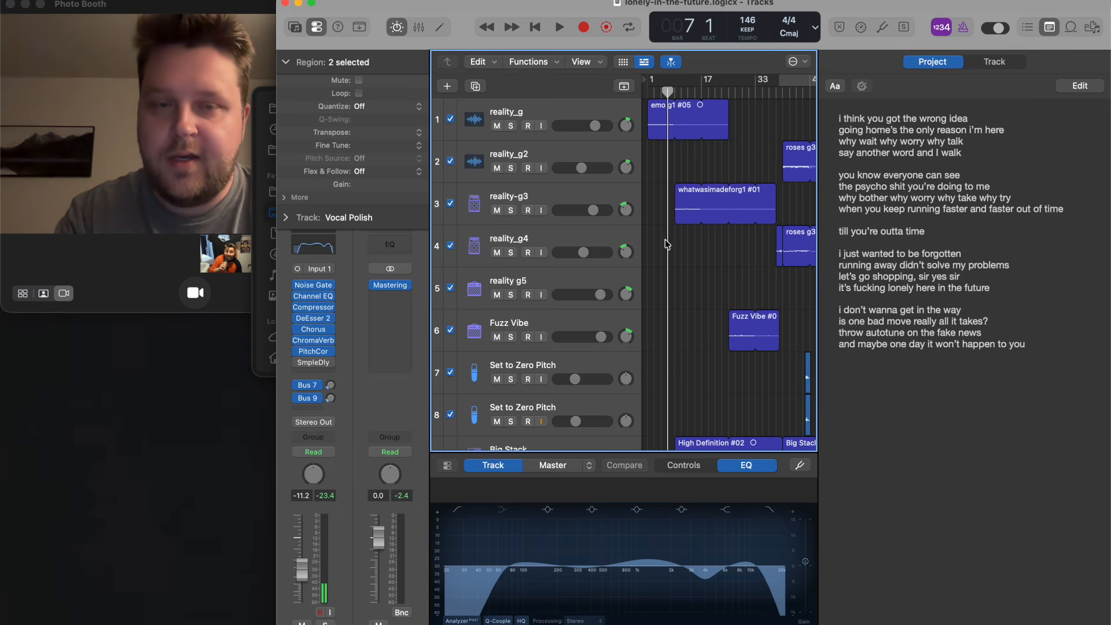
{"action": "scroll", "coordinate": [697, 238], "scroll_direction": "down", "scroll_amount": 10}
{"action": "key", "text": "super+Left"}
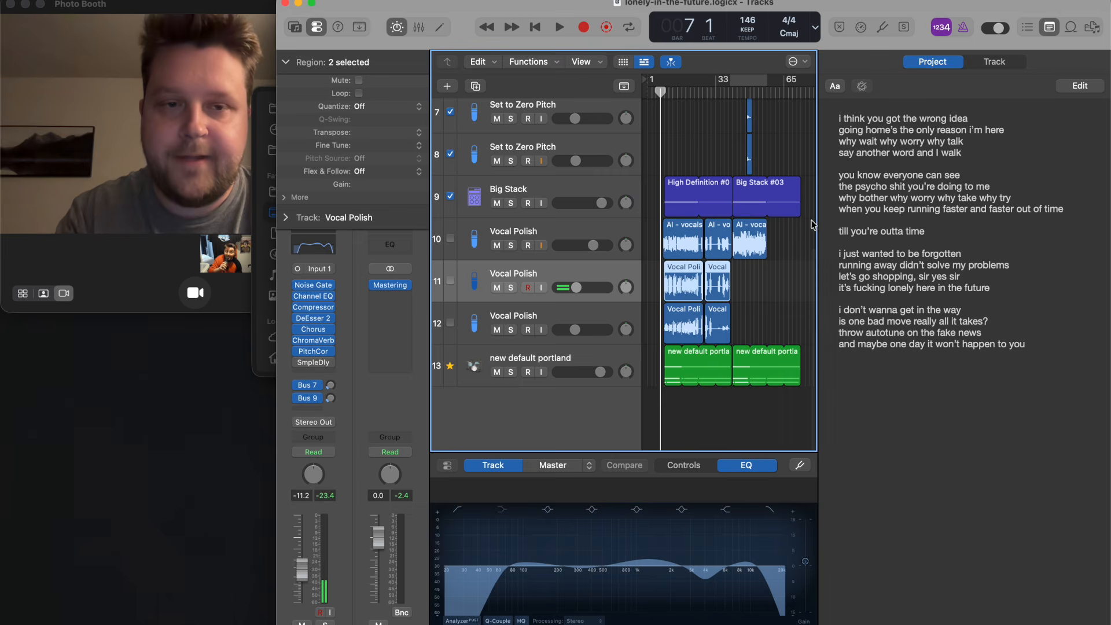
{"action": "left_click_drag", "start_coordinate": [814, 219], "coordinate": [982, 225]}
Mute all instrument tracks, 1 to 9 and 13, and play the layered vocals on their own
{"action": "scroll", "coordinate": [686, 224], "scroll_direction": "up", "scroll_amount": 5}
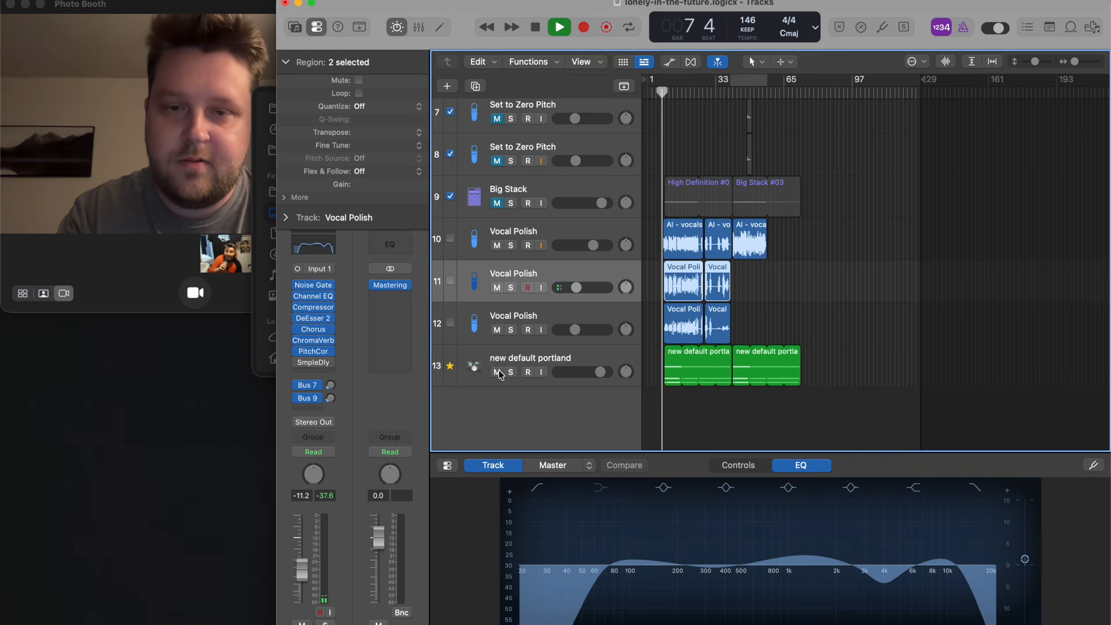
{"action": "left_click", "coordinate": [497, 372]}
{"action": "key", "text": "super+Right"}
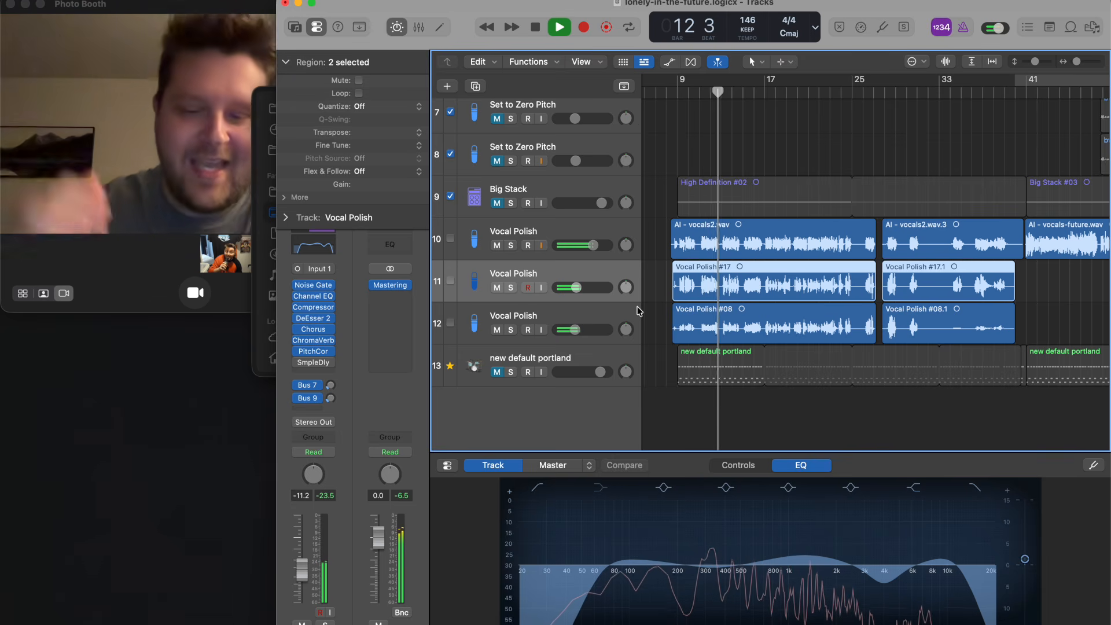
{"action": "key", "text": "space"}
Move the playhead to the start of the vocal regions and select vocal tracks 10, 11 and 12 in turn
{"action": "scroll", "coordinate": [665, 267], "scroll_direction": "up", "scroll_amount": 5}
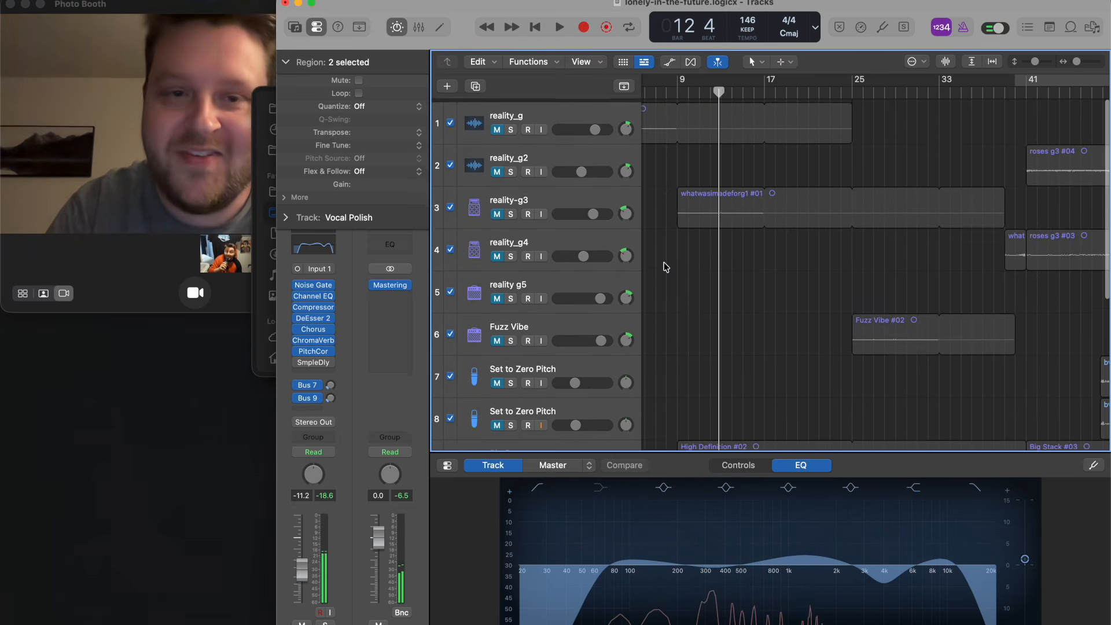
{"action": "scroll", "coordinate": [665, 266], "scroll_direction": "down", "scroll_amount": 5}
{"action": "scroll", "coordinate": [665, 267], "scroll_direction": "down", "scroll_amount": 1}
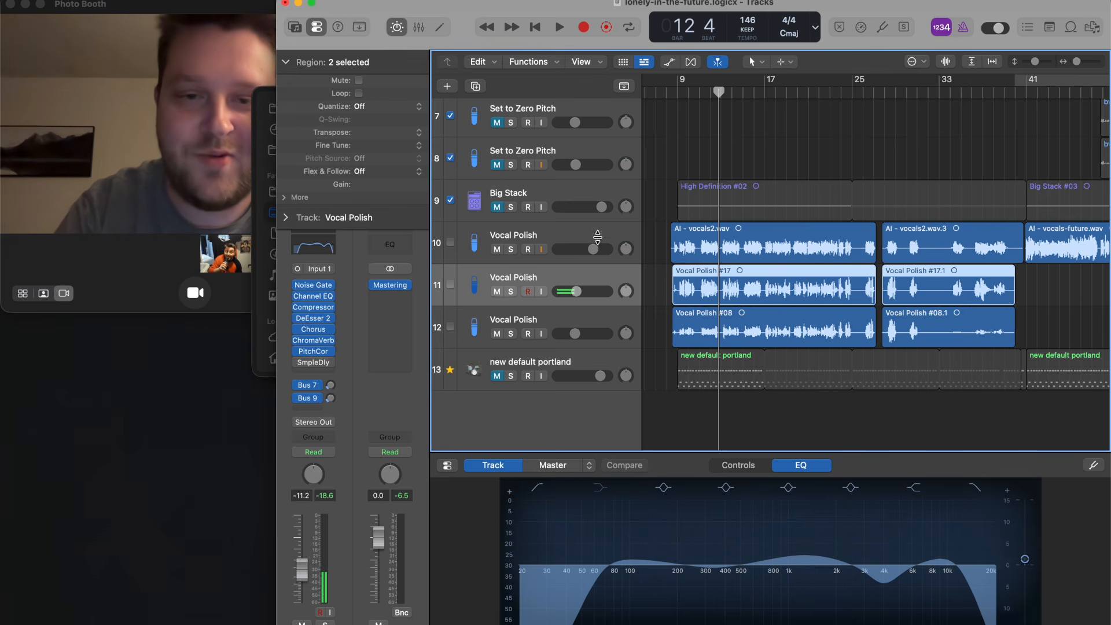
{"action": "left_click", "coordinate": [670, 90]}
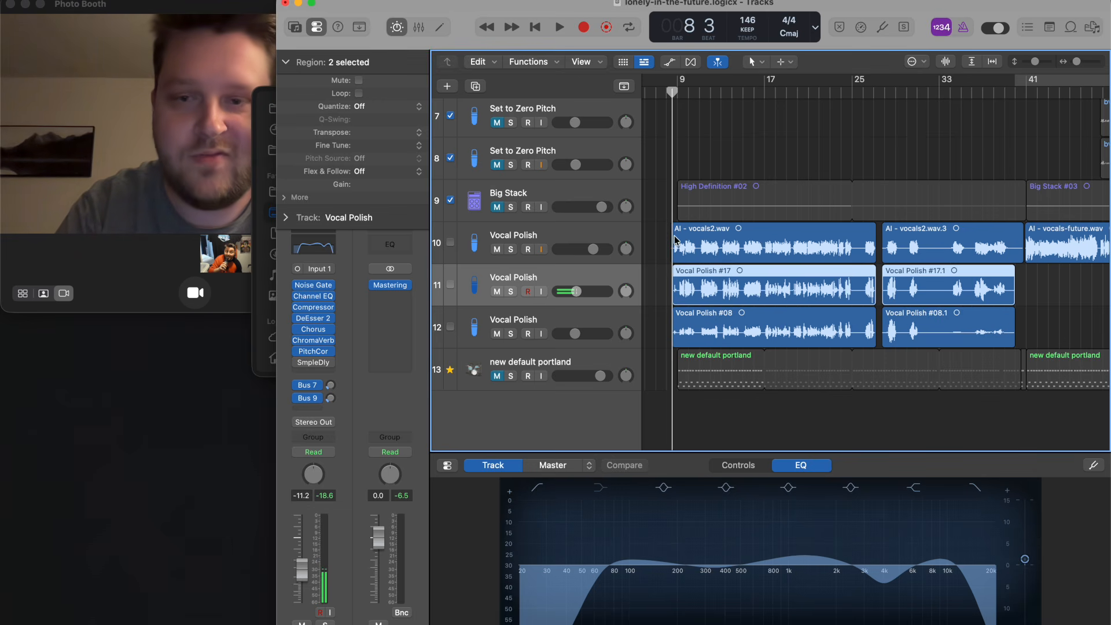
{"action": "left_click", "coordinate": [549, 235]}
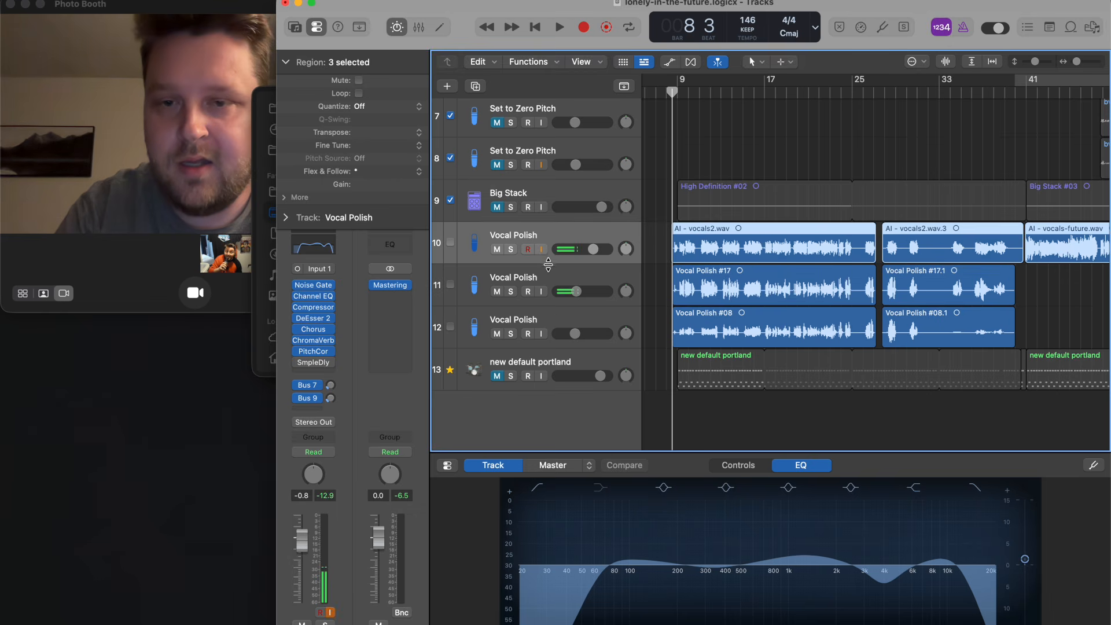
{"action": "left_click", "coordinate": [550, 274]}
{"action": "left_click", "coordinate": [551, 317]}
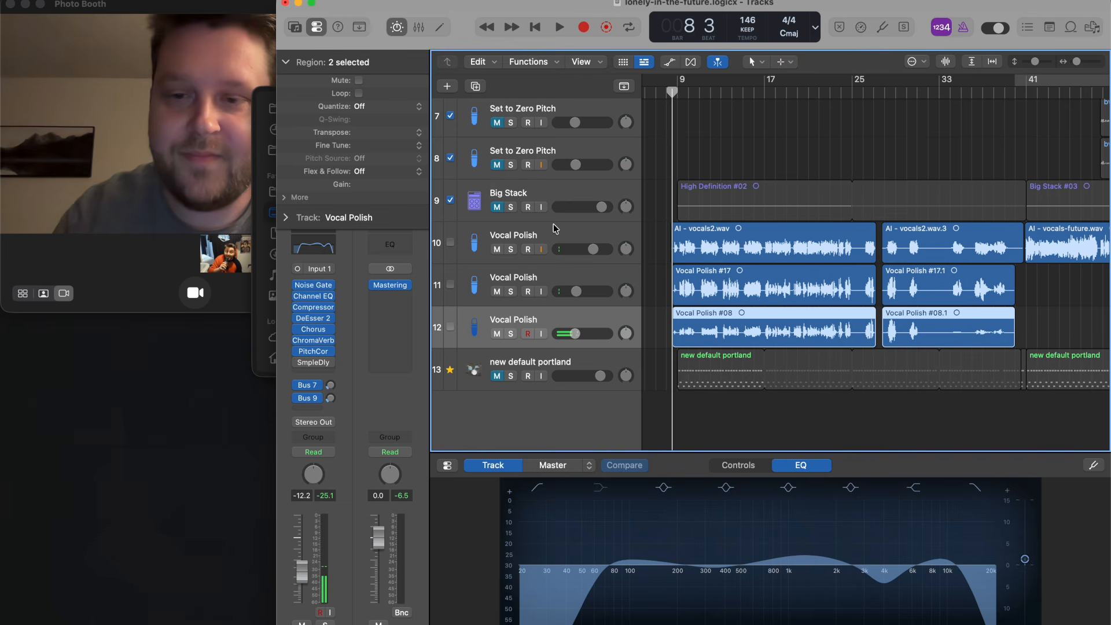
Compare the plug-in chains of vocal tracks 10 to 12 and play the isolated vocals from the region start
{"action": "mouse_move", "coordinate": [313, 286]}
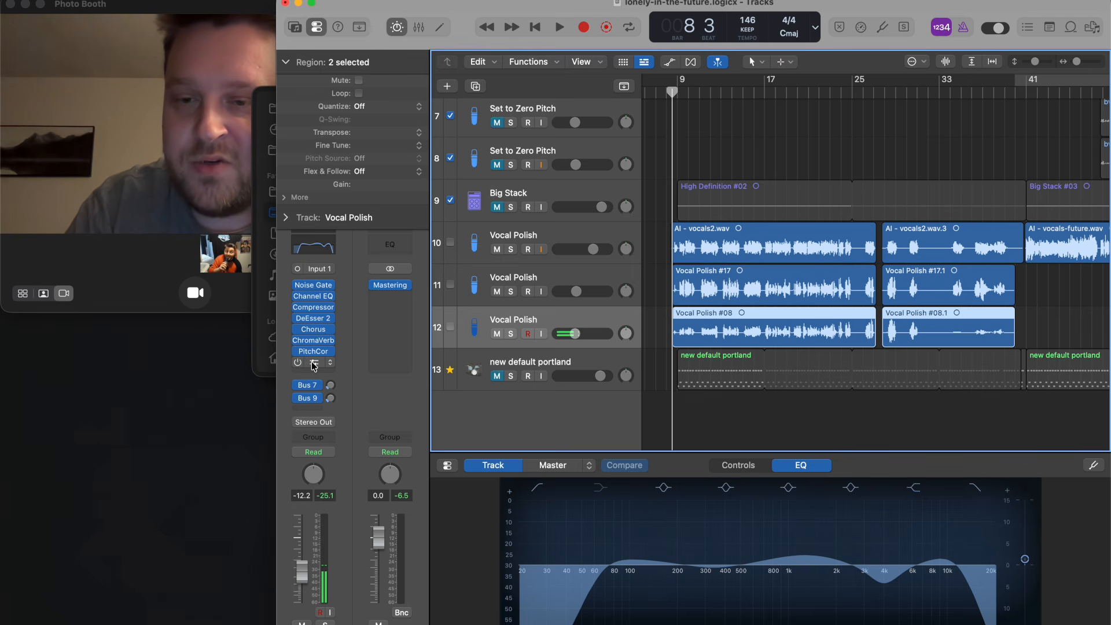
{"action": "left_click", "coordinate": [539, 273]}
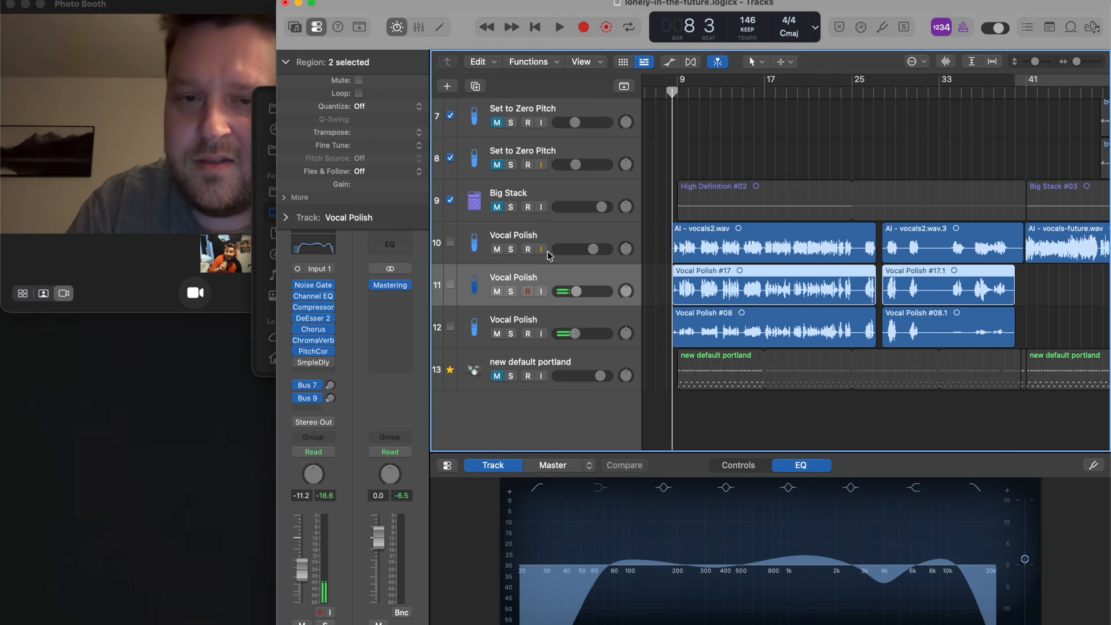
{"action": "left_click", "coordinate": [556, 238]}
{"action": "left_click", "coordinate": [551, 327]}
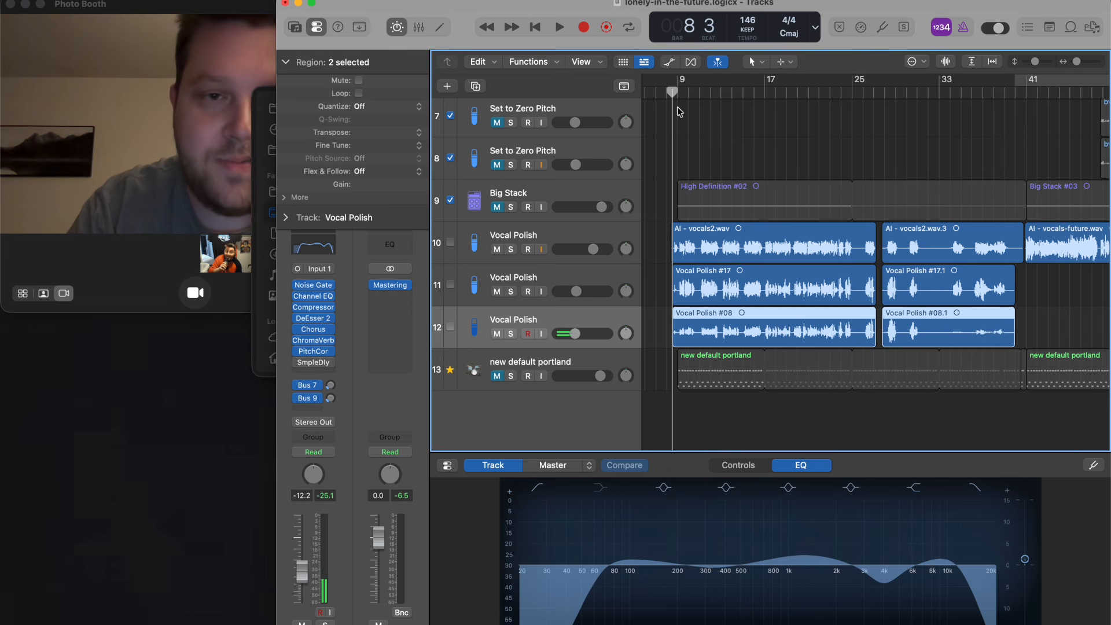
{"action": "key", "text": "space"}
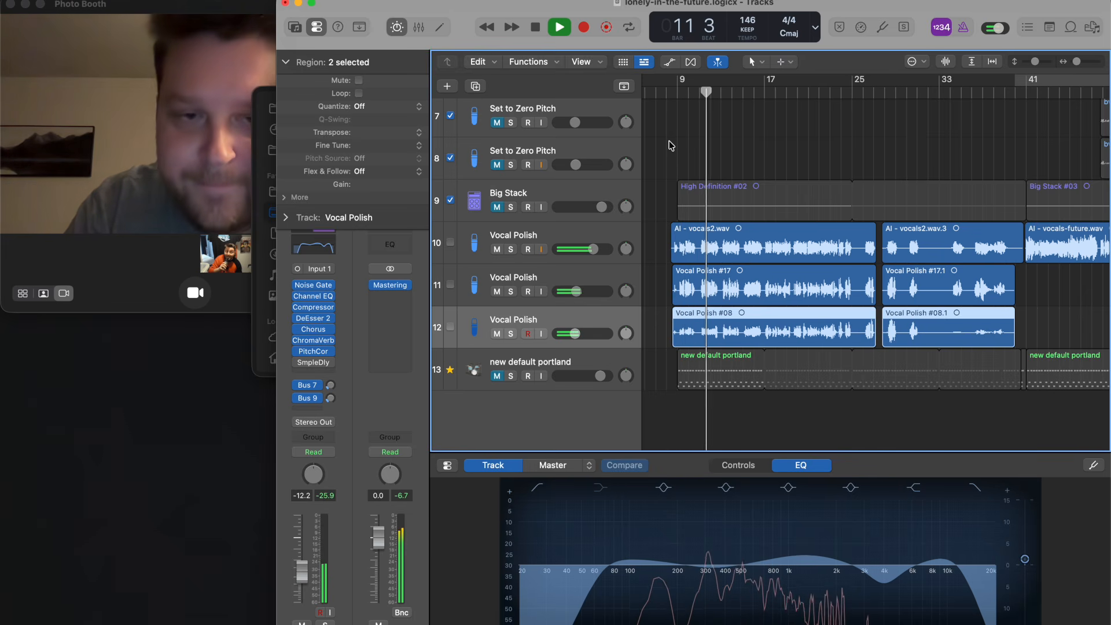
{"action": "key", "text": "space"}
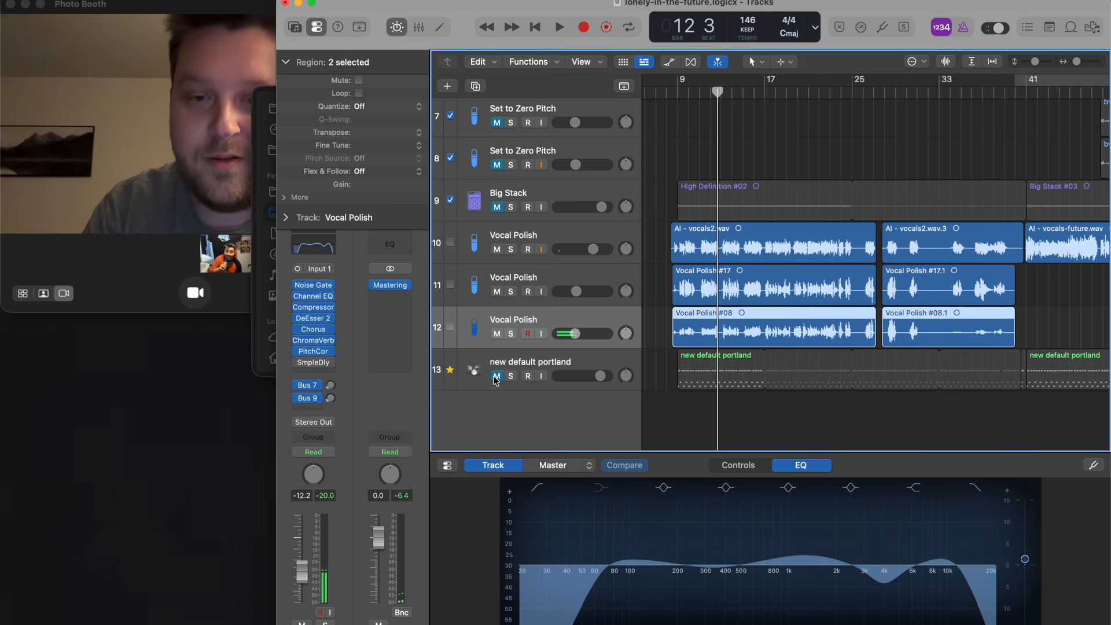
Unmute all instrument tracks, including the drum track and the three reality guitar tracks at the start of the list
{"action": "left_click", "coordinate": [496, 377]}
{"action": "scroll", "coordinate": [475, 144], "scroll_direction": "up", "scroll_amount": 5}
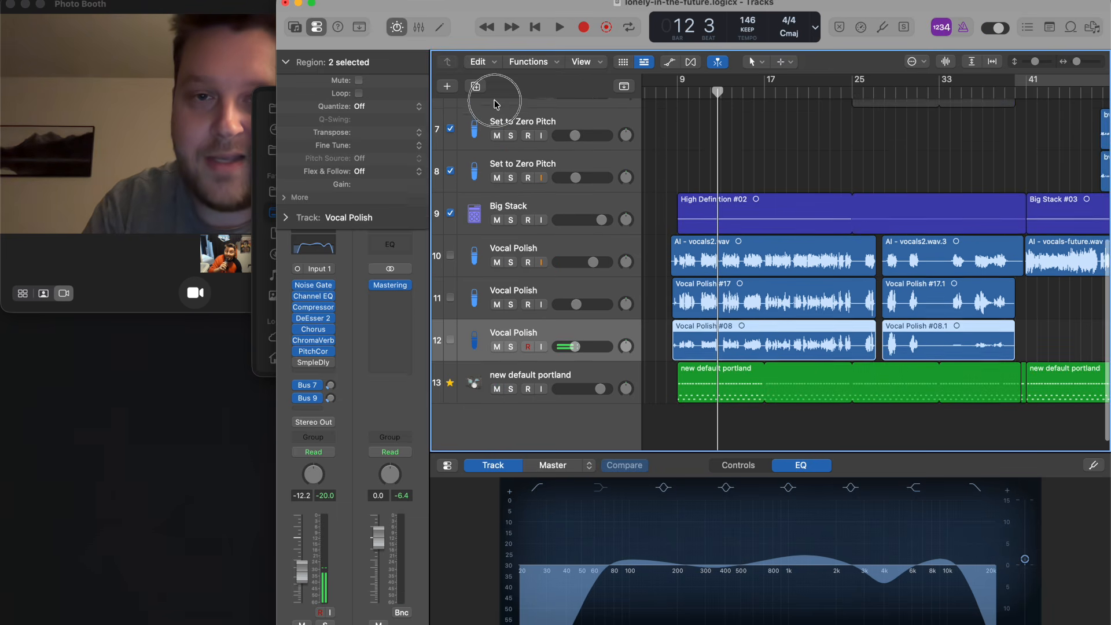
{"action": "left_click_drag", "start_coordinate": [494, 57], "coordinate": [493, 57]}
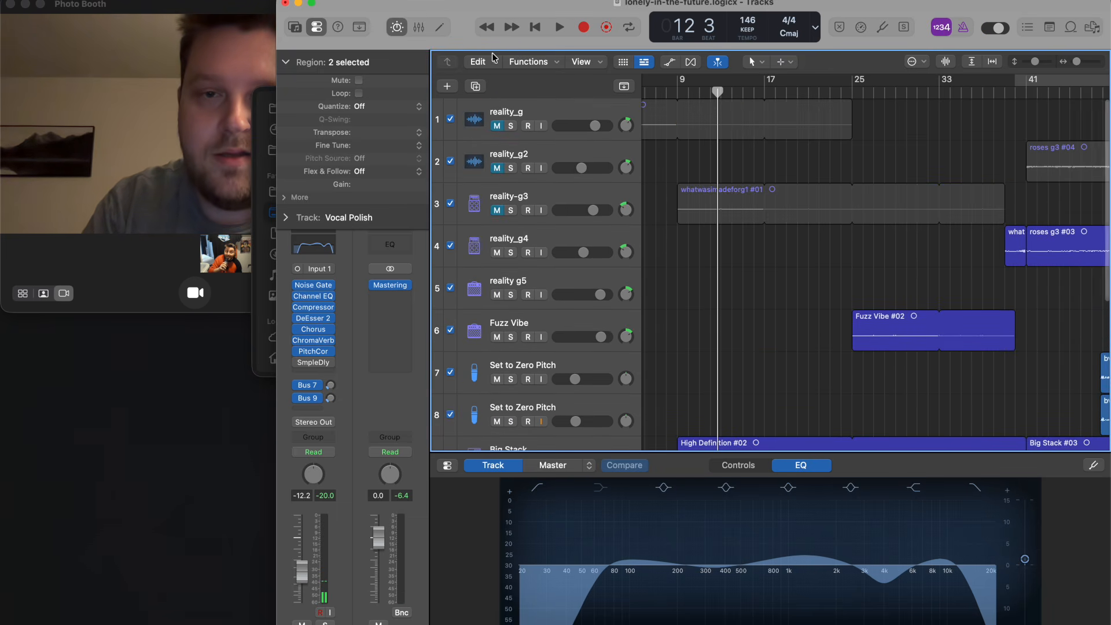
{"action": "left_click_drag", "start_coordinate": [496, 128], "coordinate": [498, 208]}
{"action": "left_click", "coordinate": [497, 128]}
Play the full mix, move the playhead back to bar 13, and play the vocals with the instruments again
{"action": "key", "text": "space"}
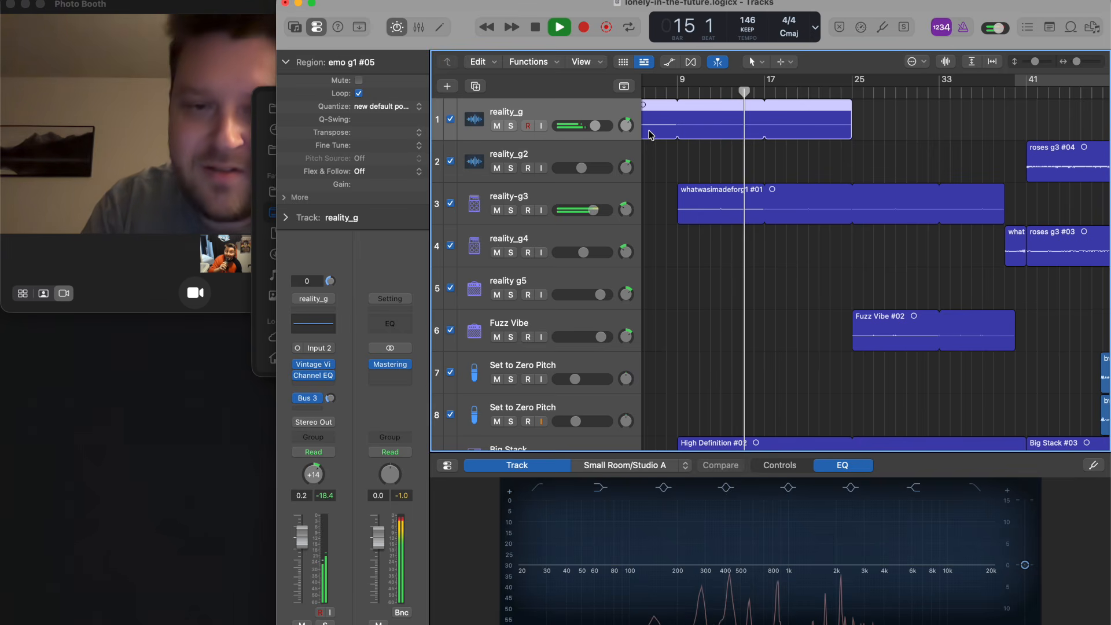
{"action": "key", "text": "space"}
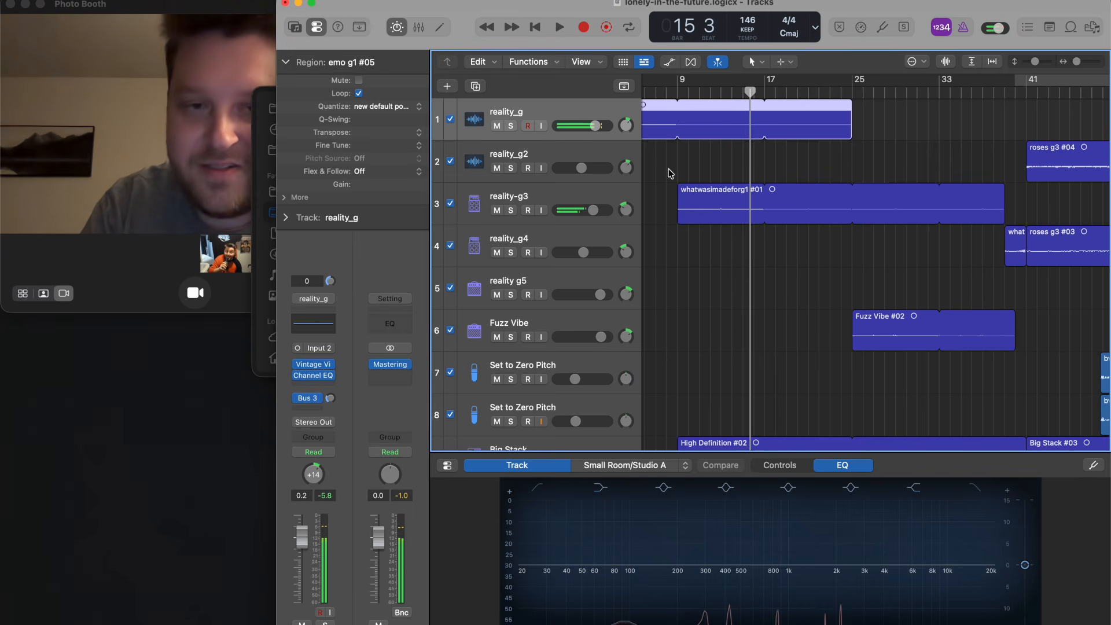
{"action": "scroll", "coordinate": [670, 174], "scroll_direction": "down", "scroll_amount": 5}
{"action": "scroll", "coordinate": [670, 173], "scroll_direction": "down", "scroll_amount": 1}
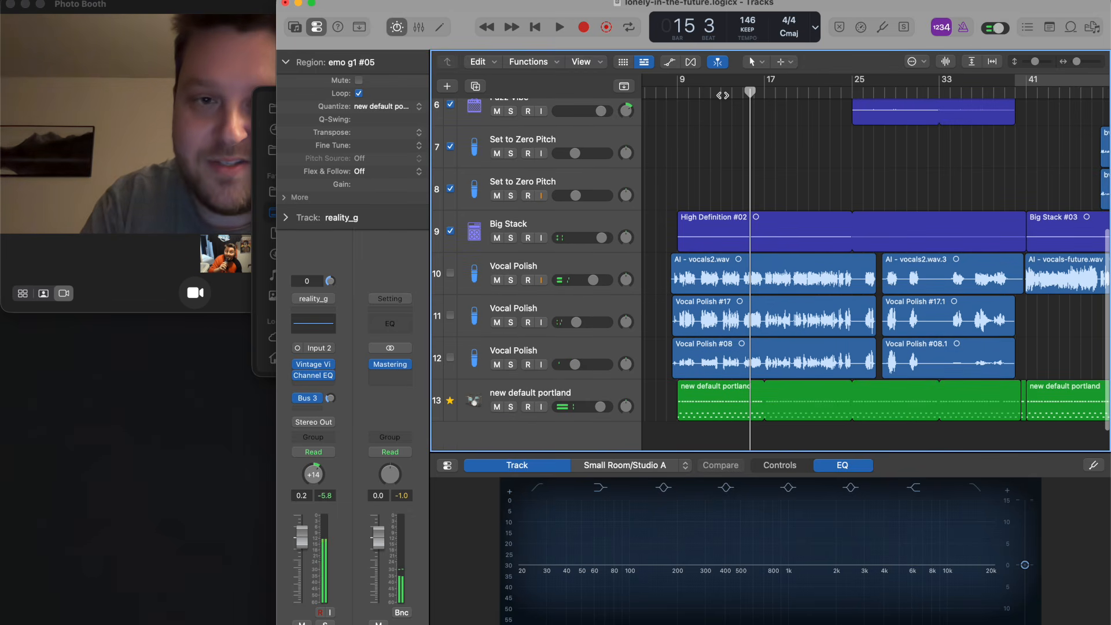
{"action": "left_click", "coordinate": [723, 94]}
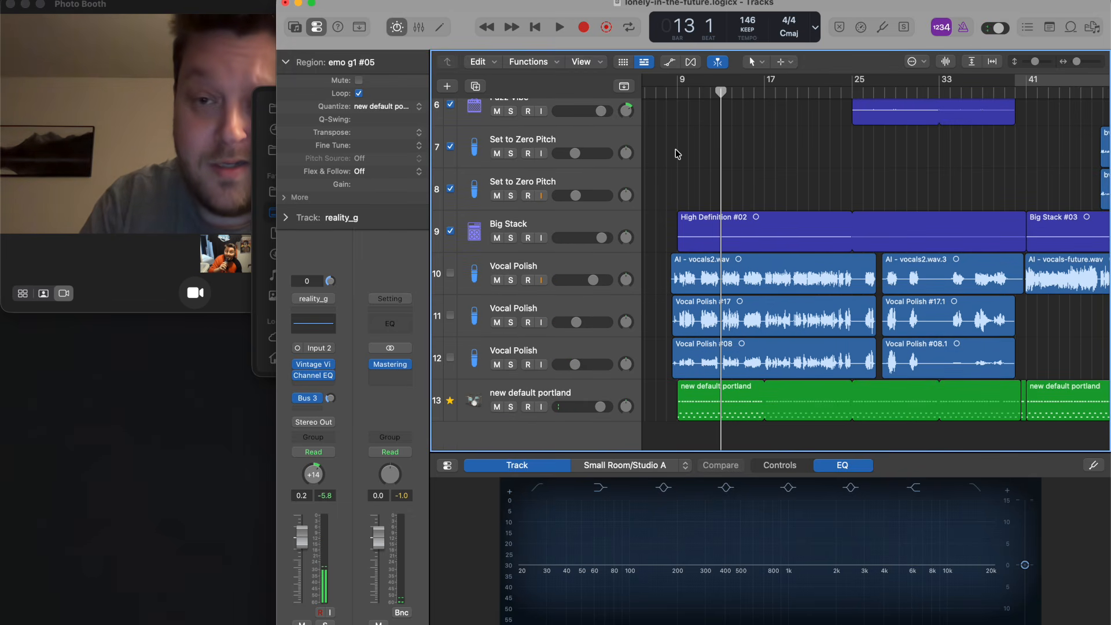
{"action": "key", "text": "space"}
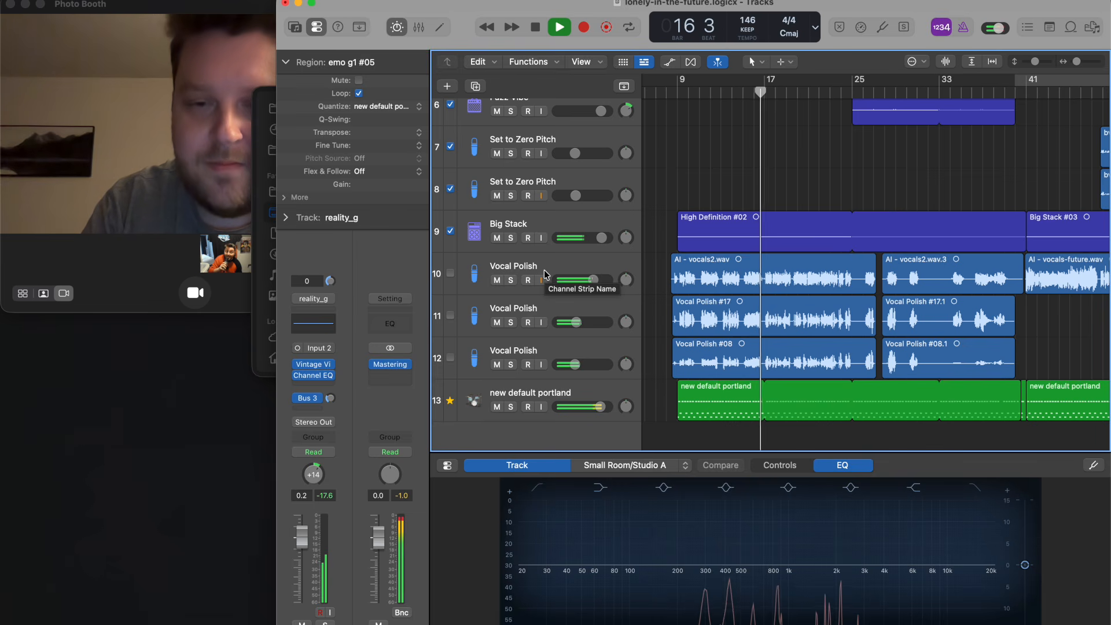
{"action": "key", "text": "space"}
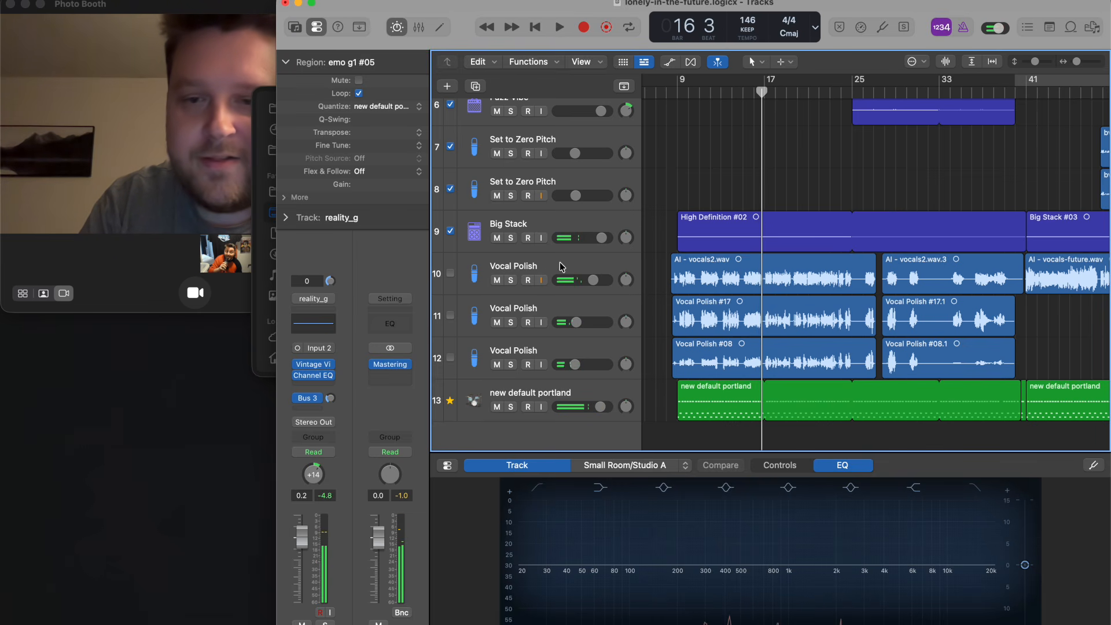
Review the Pitch Correction settings on vocal track 10 and close the plug-in
{"action": "left_click", "coordinate": [561, 266]}
{"action": "left_click", "coordinate": [311, 352]}
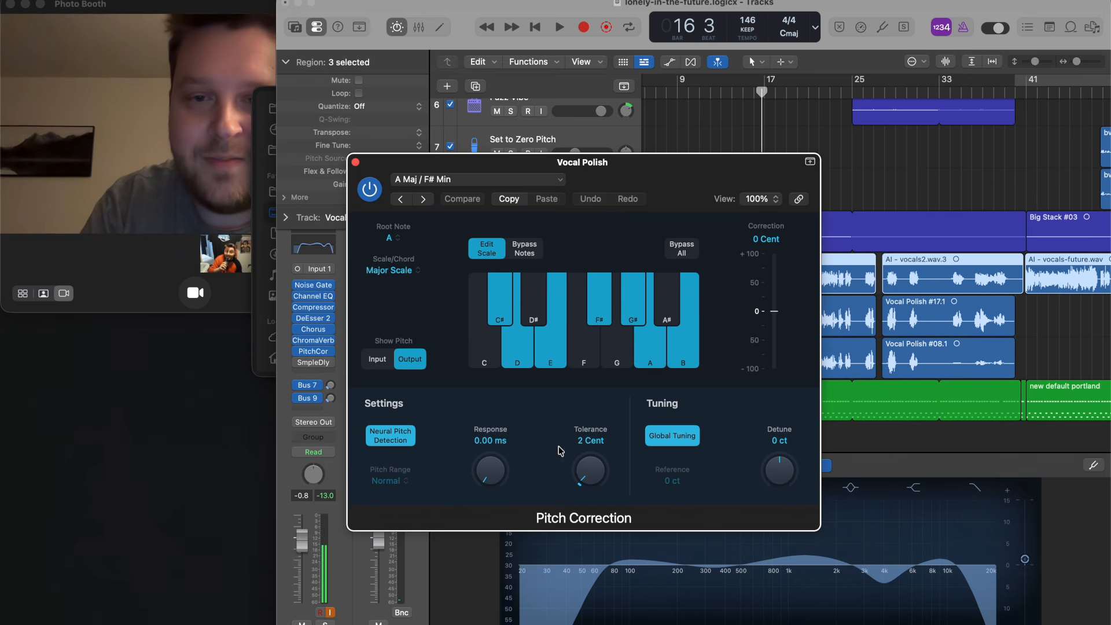
{"action": "left_click", "coordinate": [356, 162]}
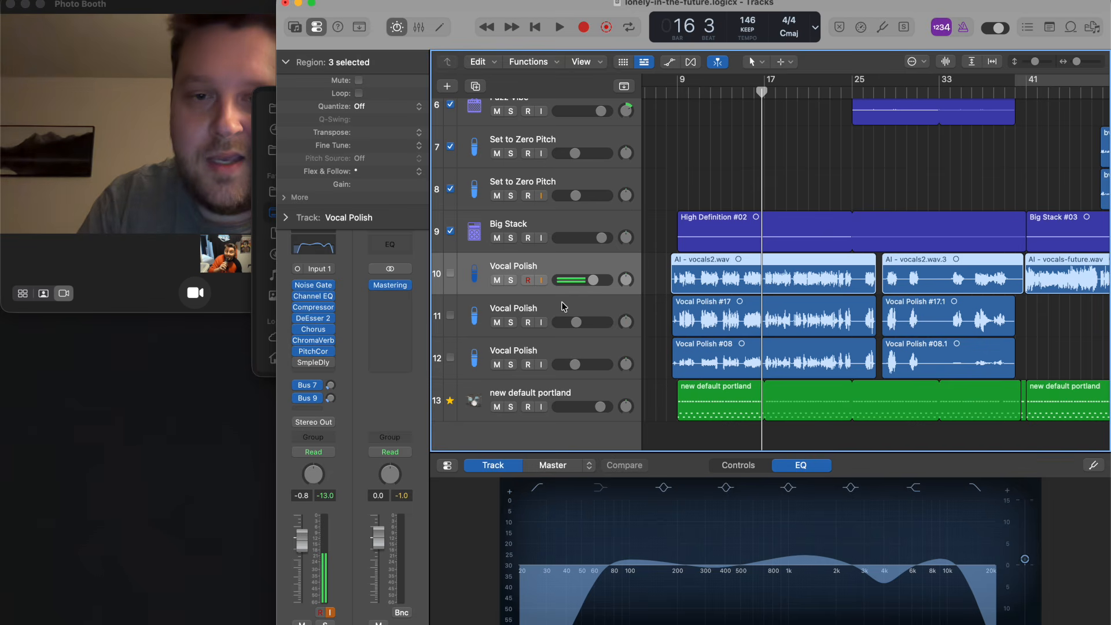
Review the ChromaVerb and Chorus settings on vocal track 10, closing each plug-in window after viewing
{"action": "left_click", "coordinate": [551, 227]}
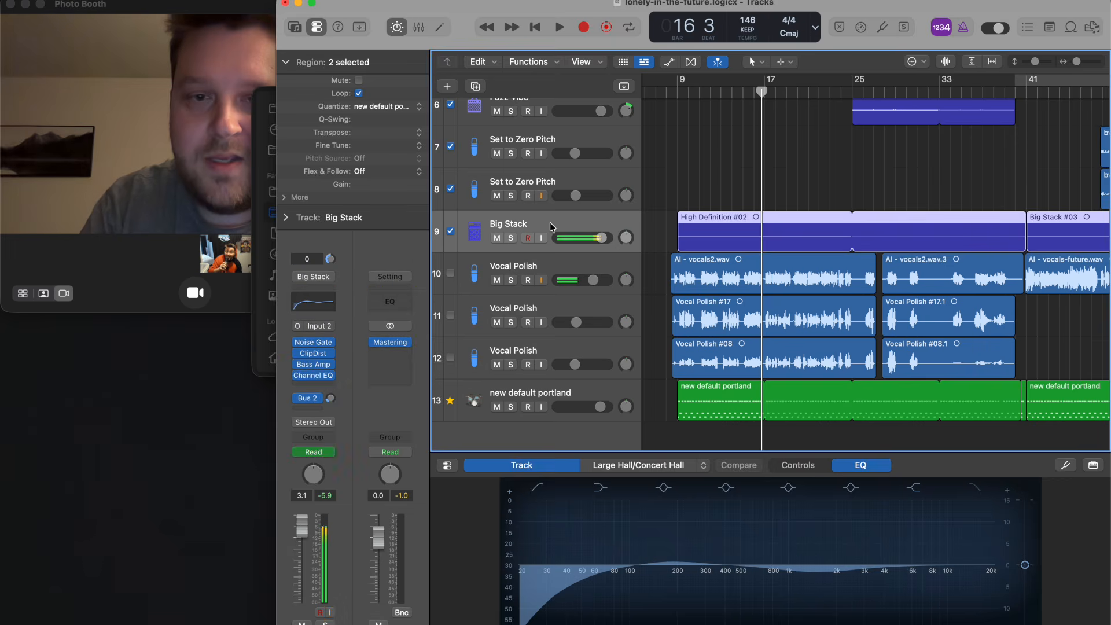
{"action": "left_click", "coordinate": [548, 262]}
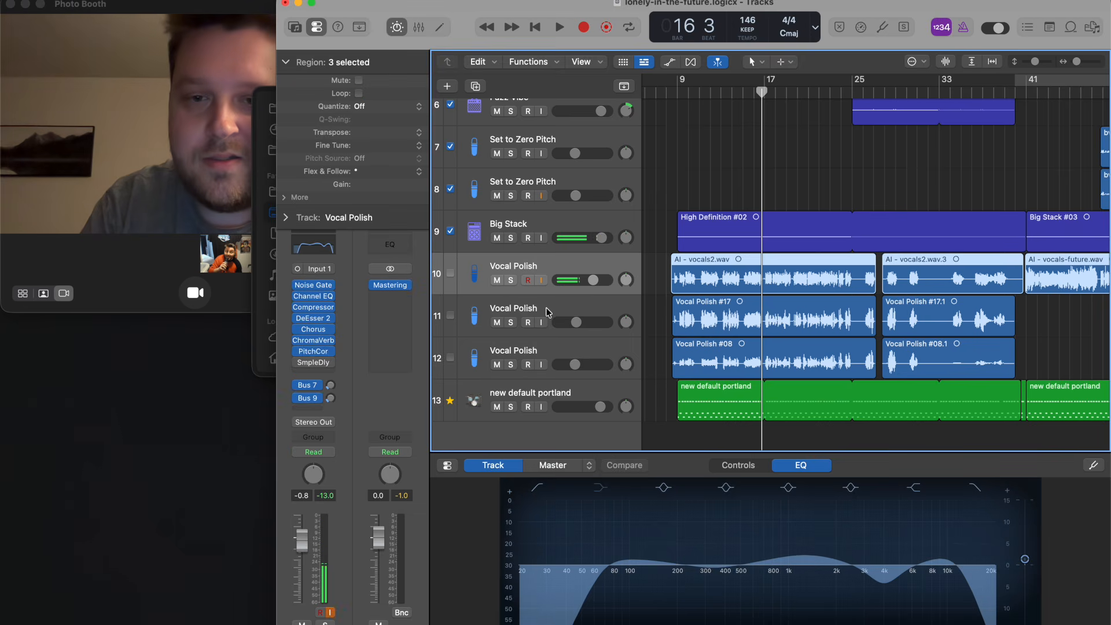
{"action": "left_click", "coordinate": [315, 341]}
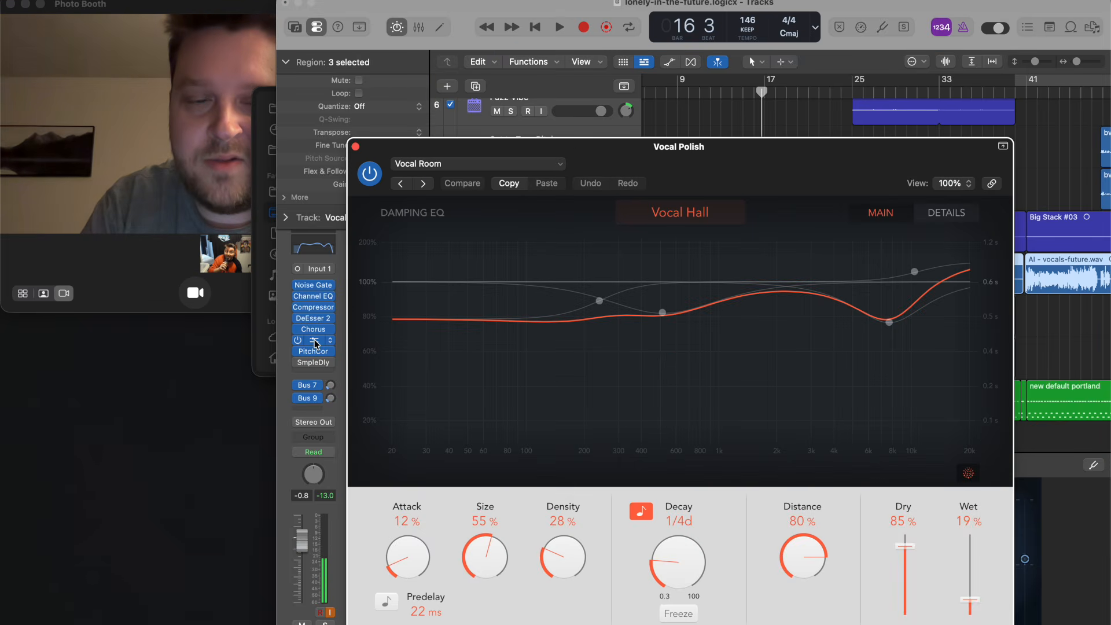
{"action": "left_click", "coordinate": [355, 146]}
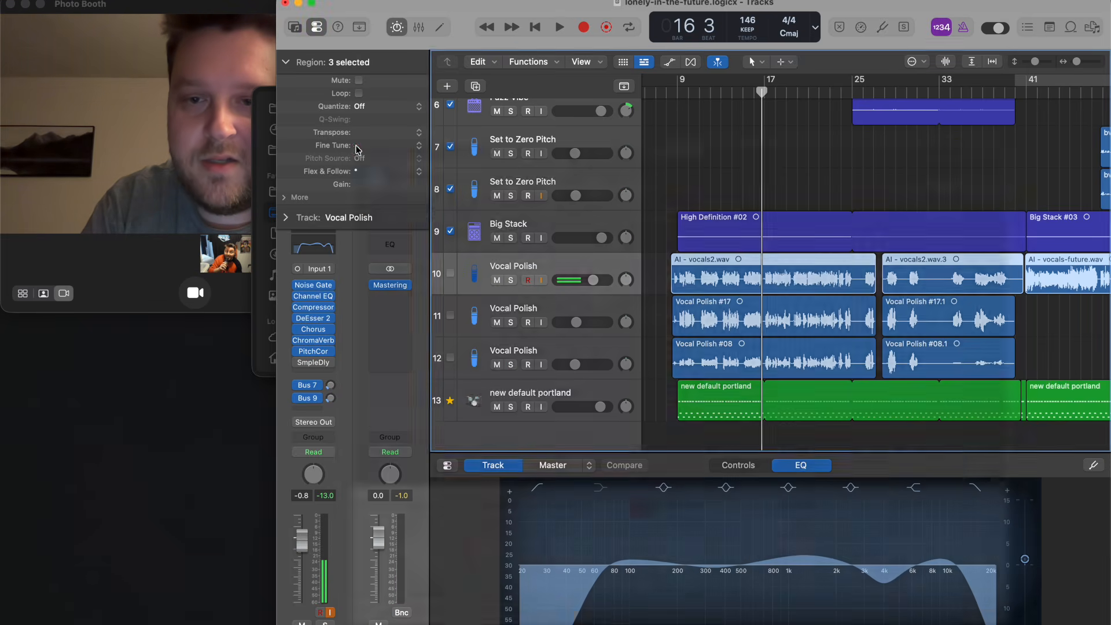
{"action": "left_click", "coordinate": [315, 331]}
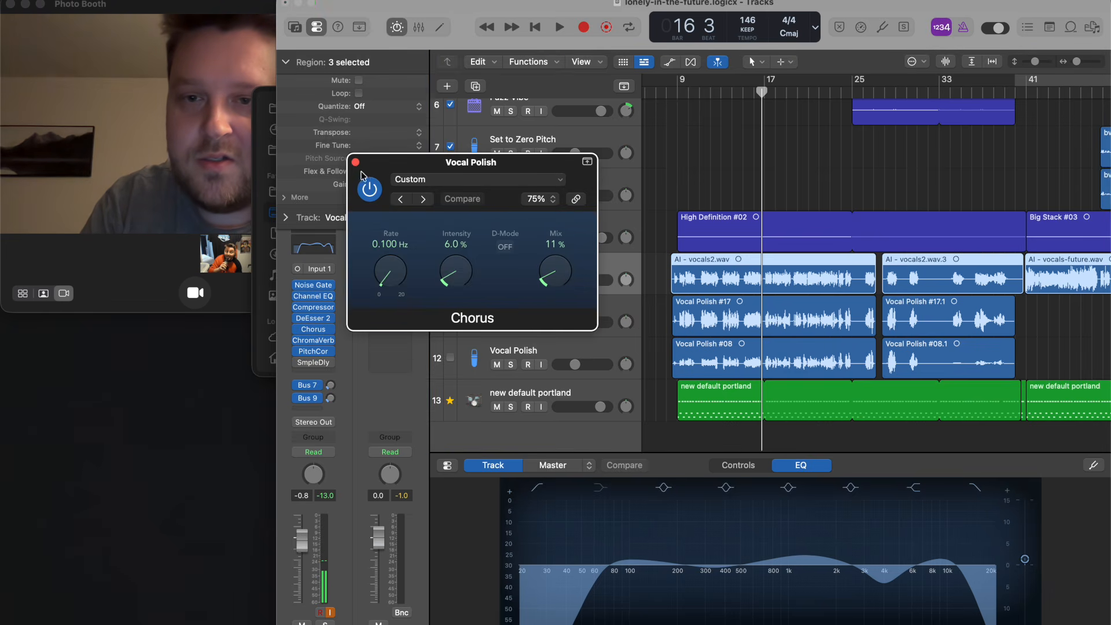
{"action": "left_click", "coordinate": [356, 163]}
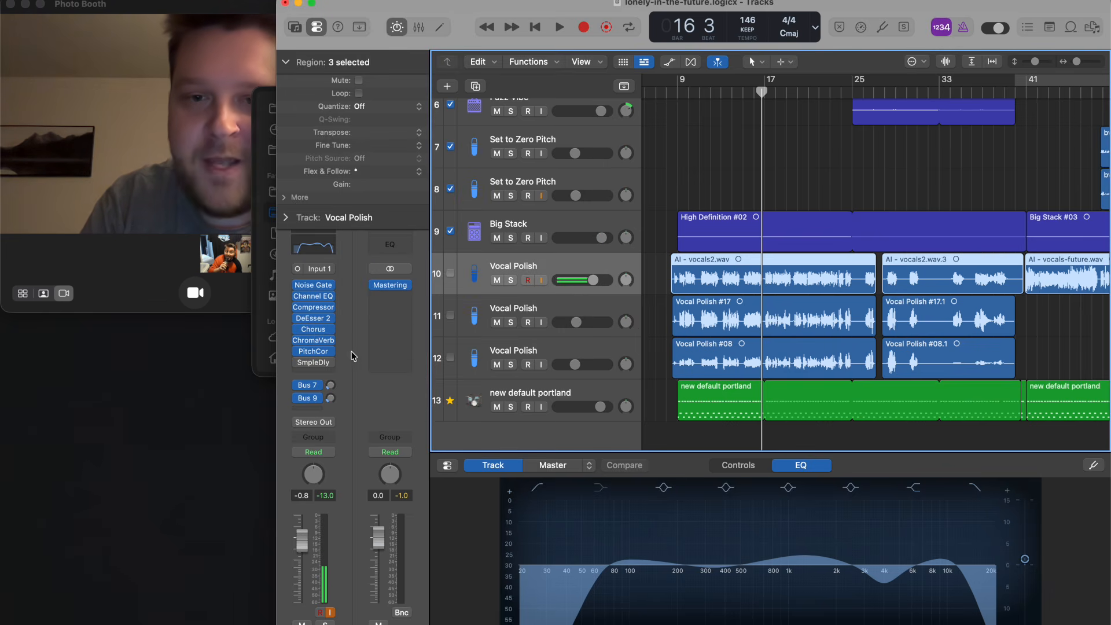